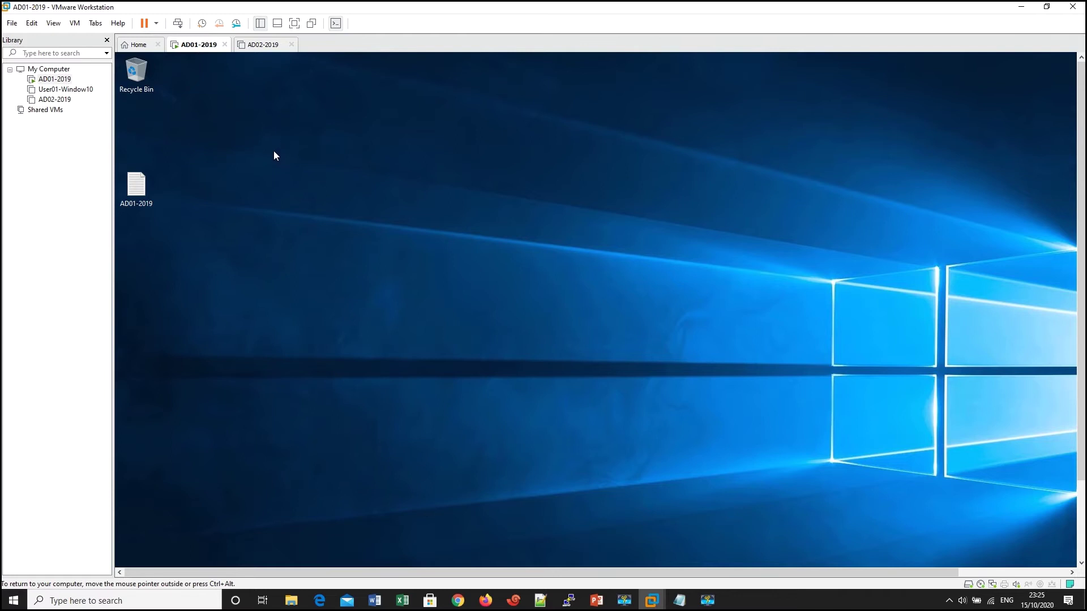
Open Server Manager on the AD01-2019 virtual machine, widen its window and move it higher on the desktop.
left_click(293, 171)
left_click(1081, 527)
left_click(129, 557)
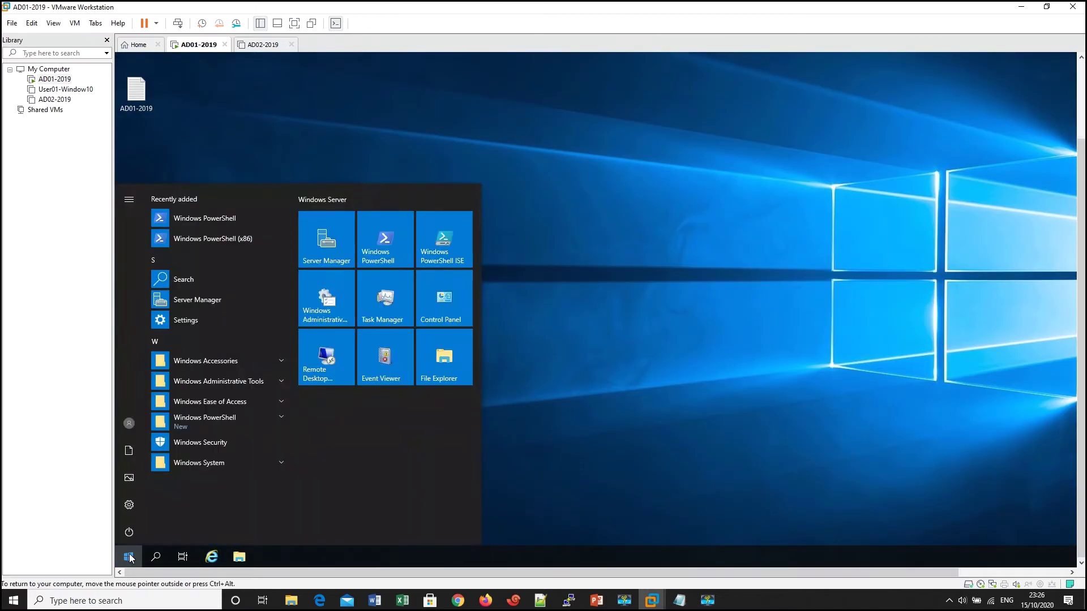
left_click(324, 249)
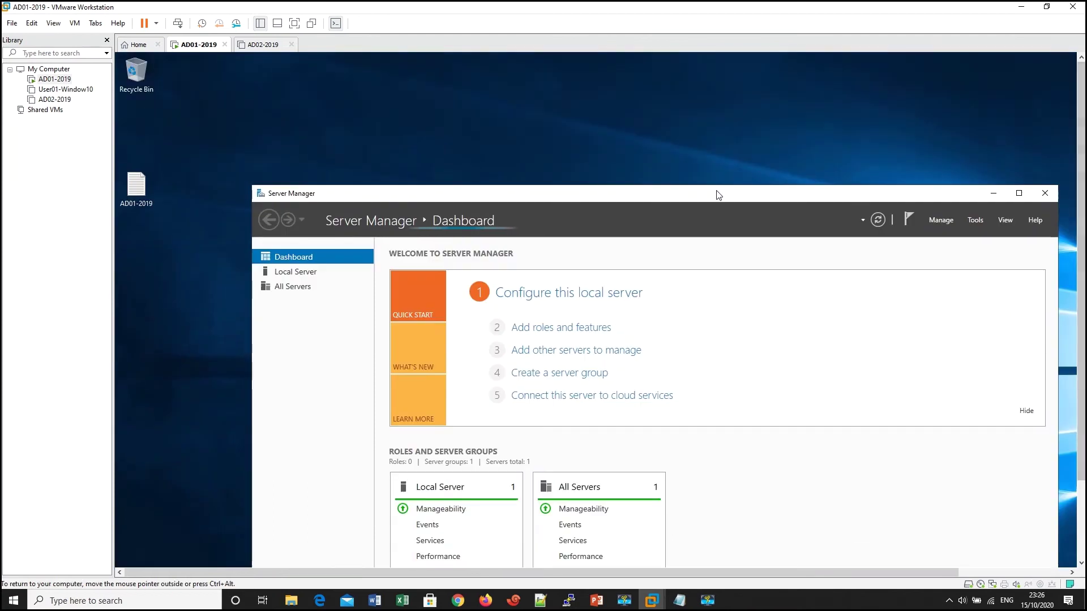
left_click_drag(713, 192, 670, 111)
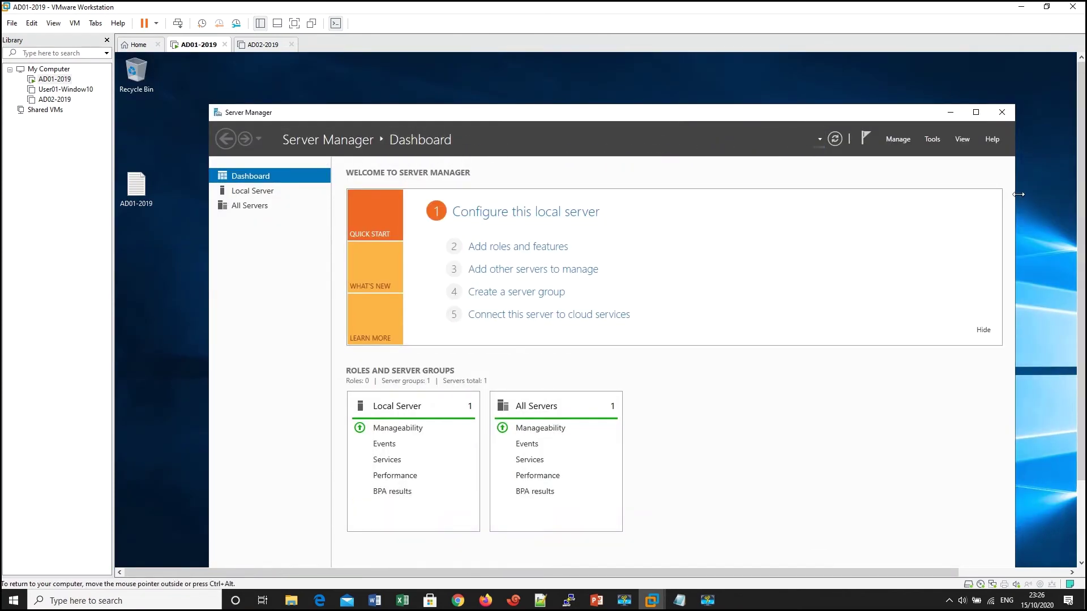
left_click_drag(1015, 189, 1050, 189)
left_click_drag(633, 117, 613, 103)
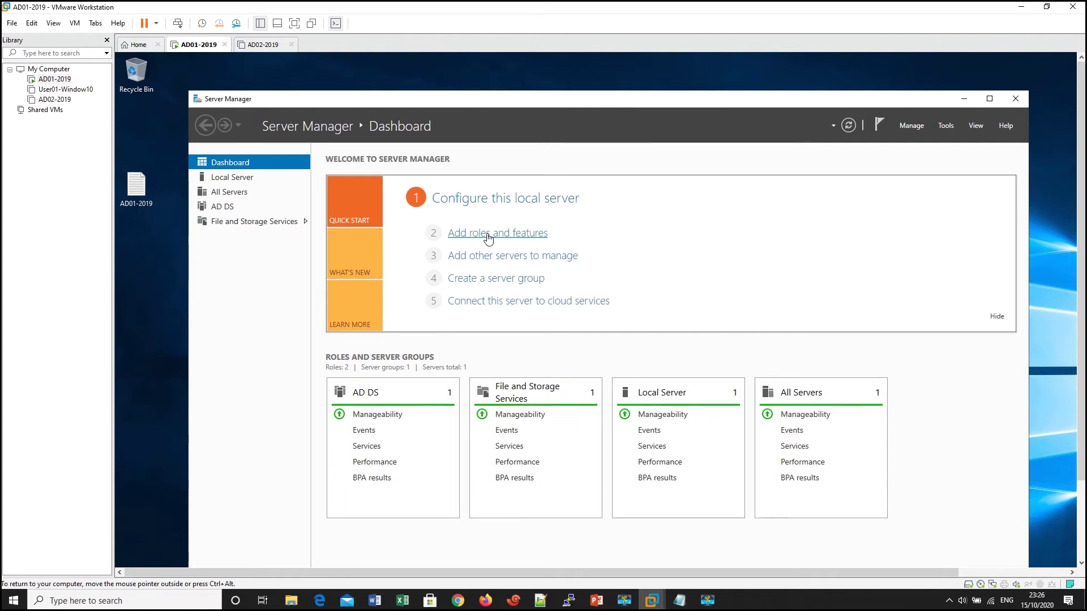
Start the Add Roles and Features wizard and proceed with a role-based installation on AD01-2019.abc.local to the server roles page.
left_click(920, 126)
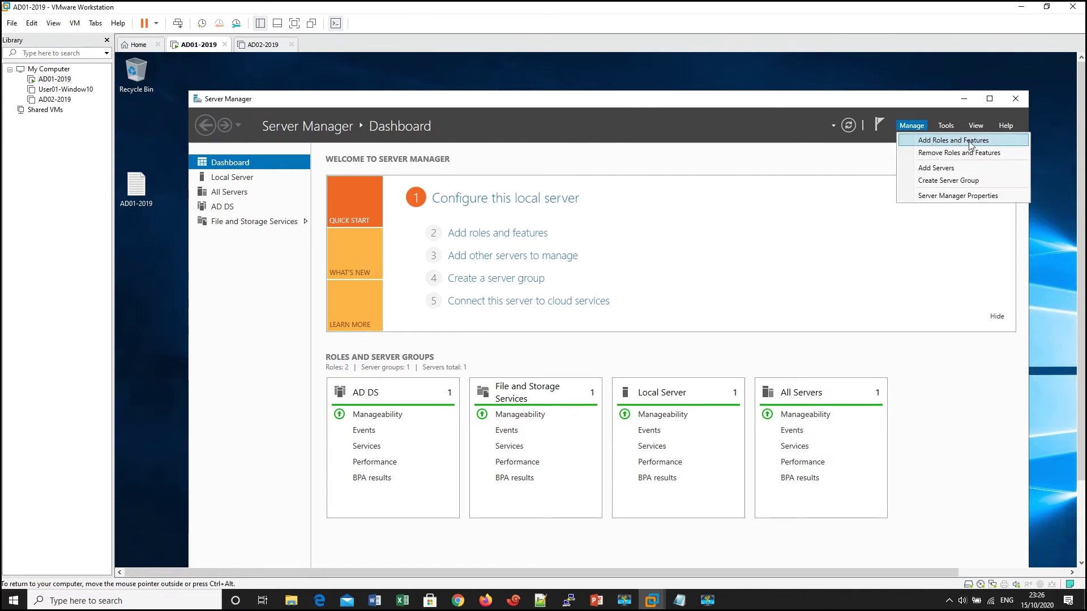
left_click(729, 175)
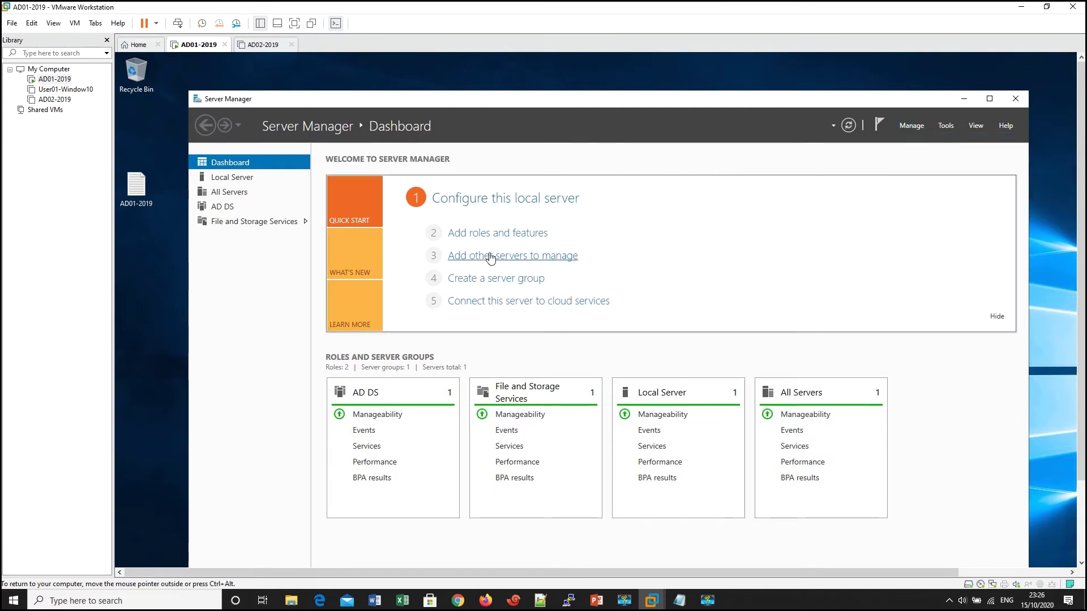
left_click(913, 127)
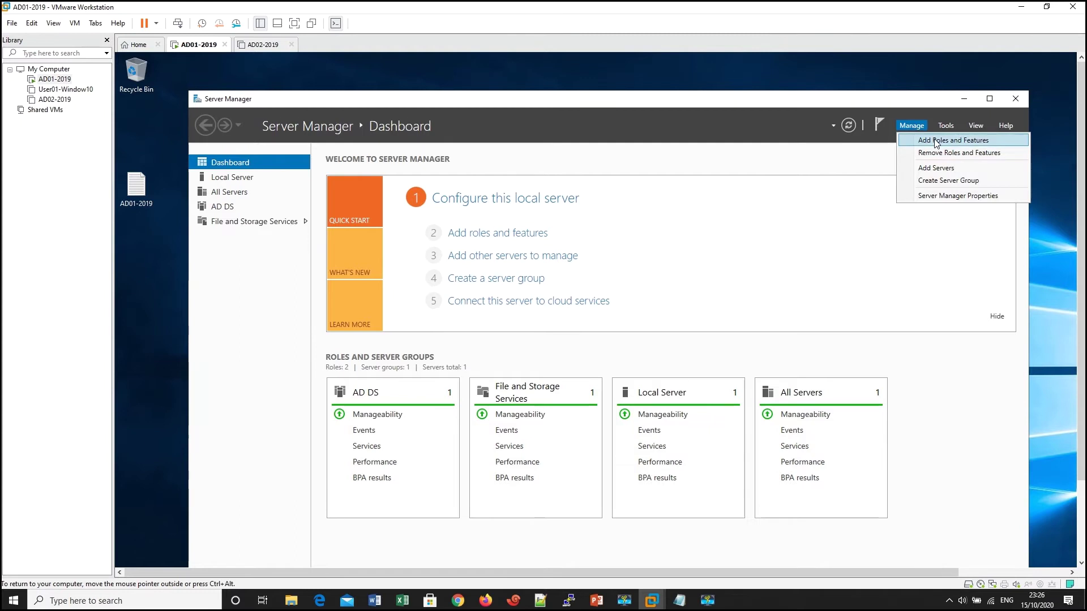
left_click(937, 140)
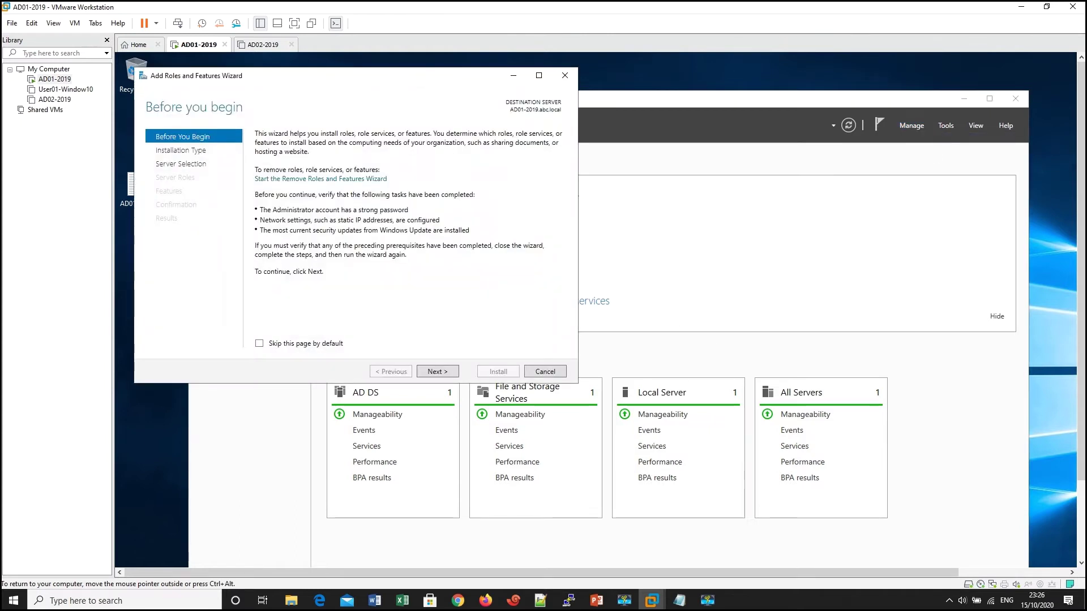
left_click(640, 381)
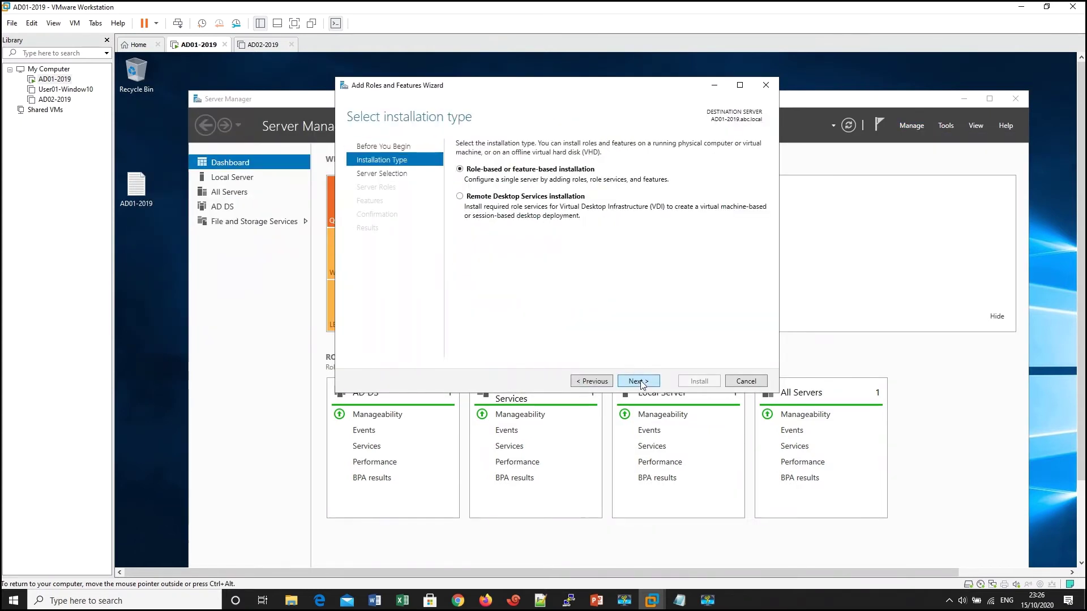
left_click(640, 382)
left_click(639, 382)
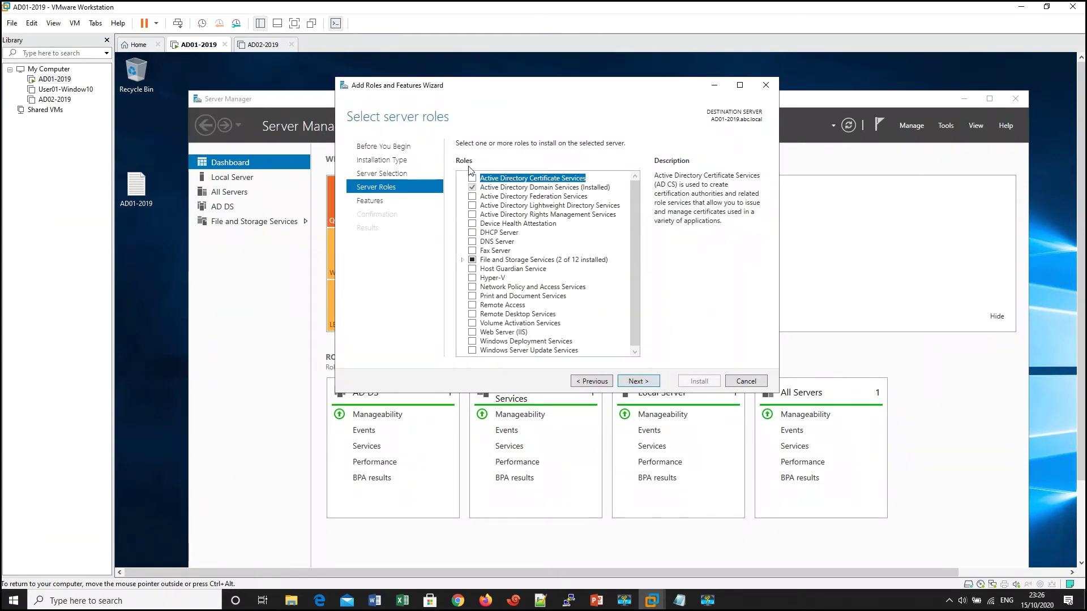
Select the DNS Server role with its required features and management tools, and continue to the features page.
scroll(525, 302, "down", 1)
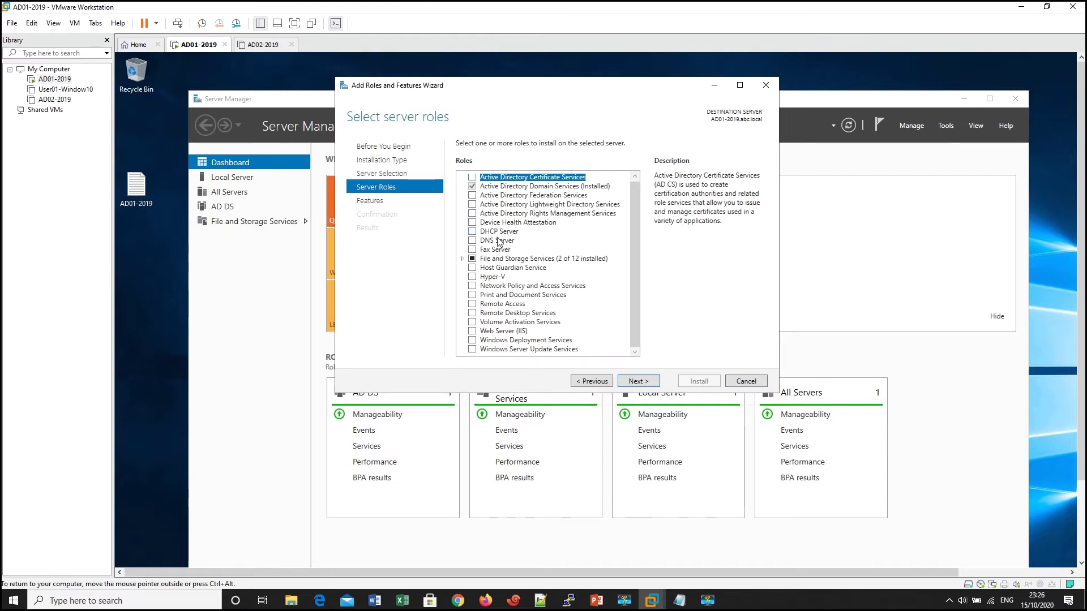
left_click(472, 240)
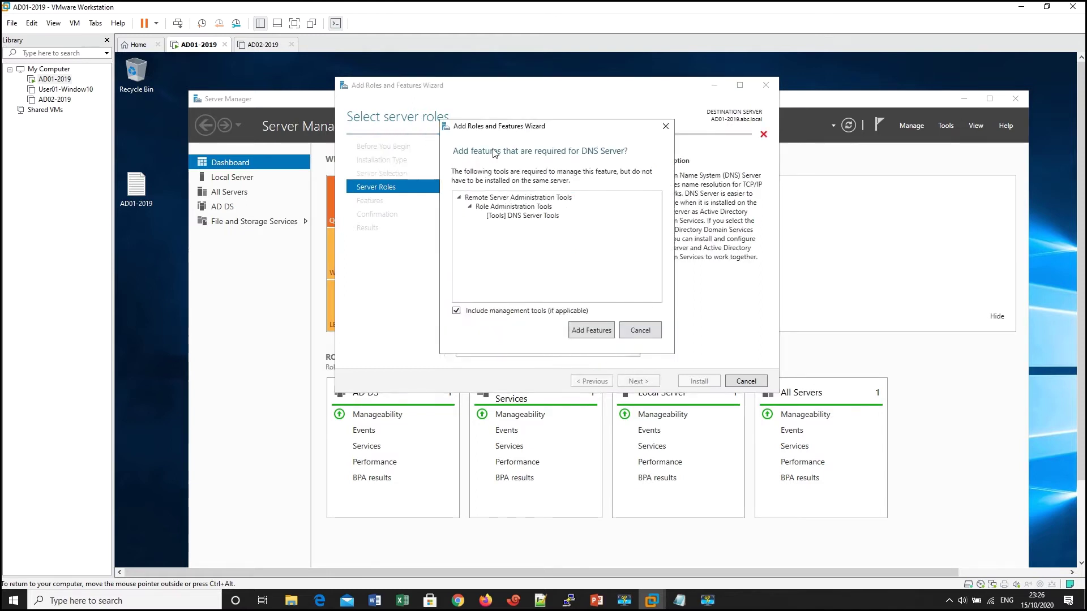
left_click(594, 334)
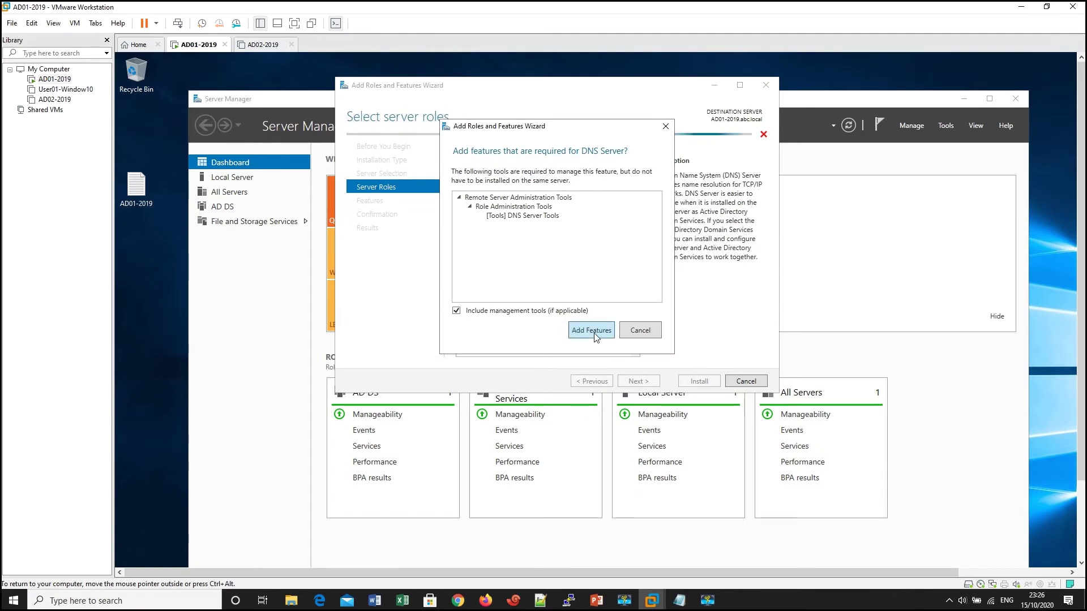
left_click(639, 381)
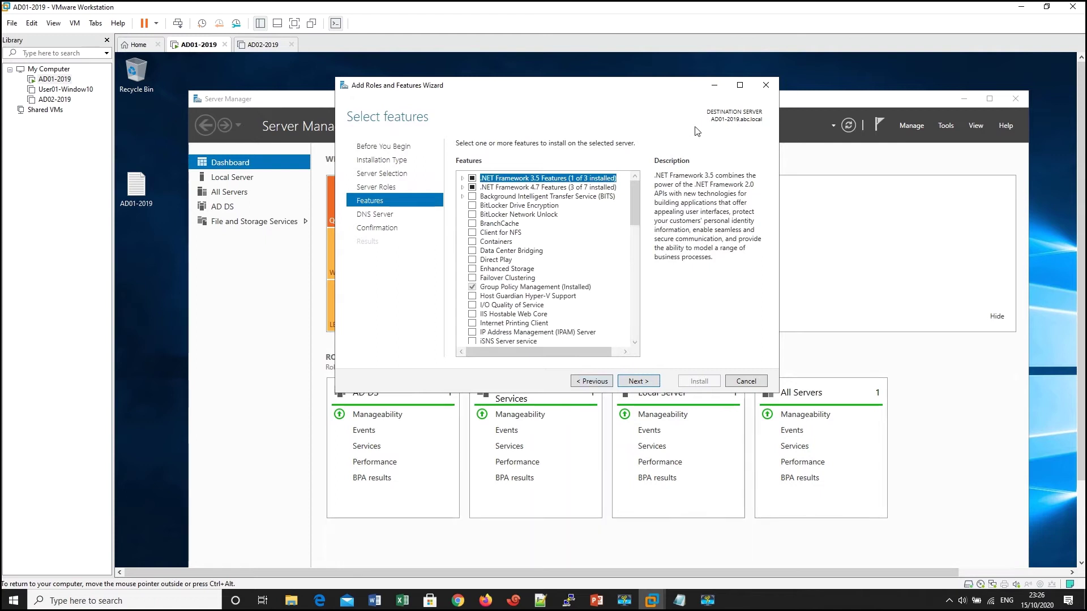
Minimize the wizard and check which administrative tools Server Manager lists before the DNS installation.
left_click_drag(682, 91, 650, 99)
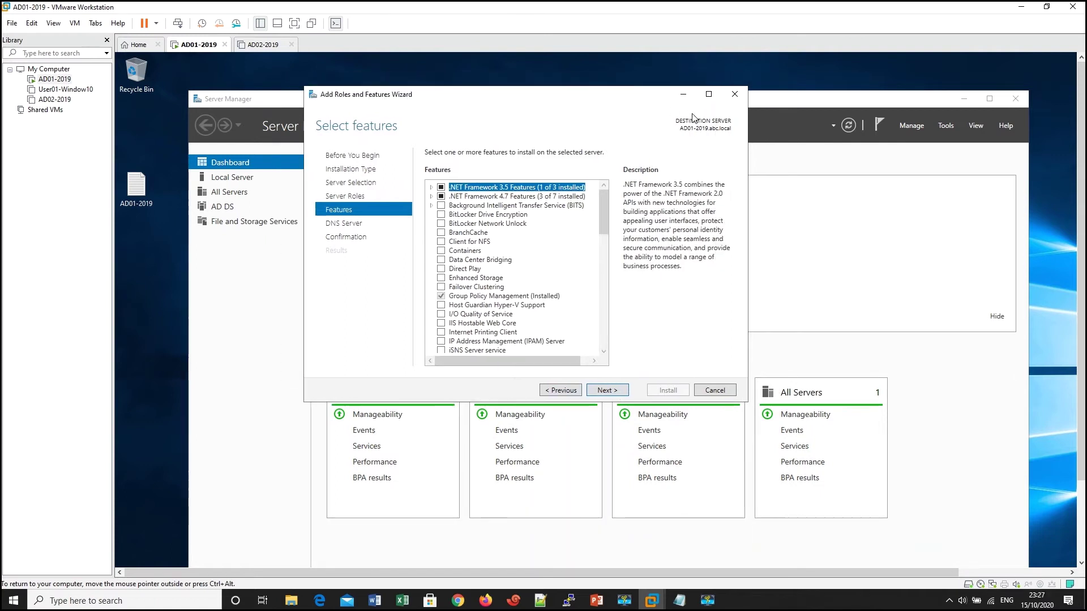
left_click(683, 95)
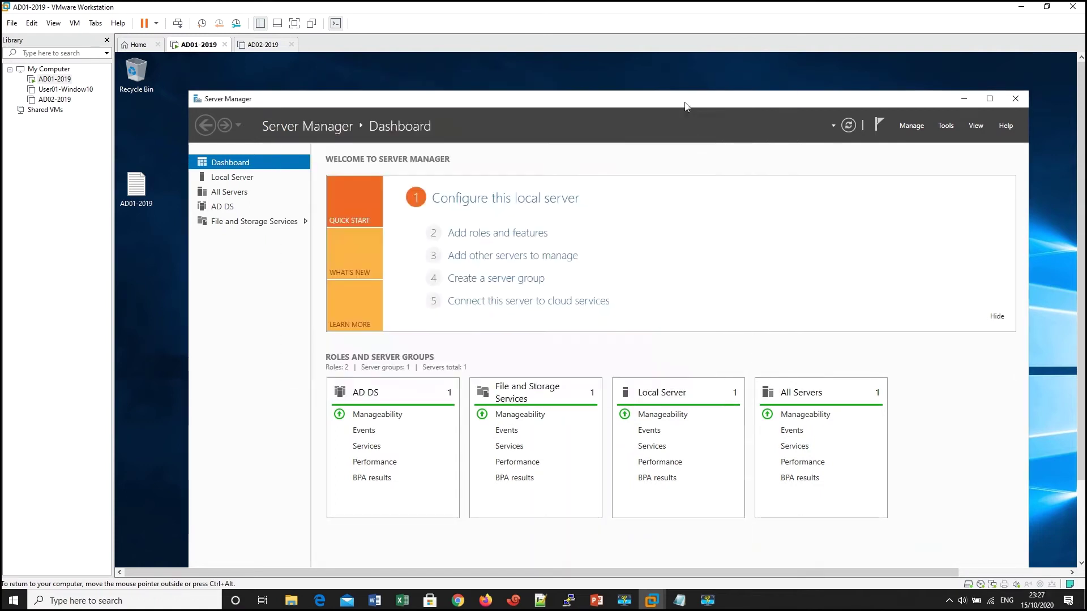
left_click(946, 125)
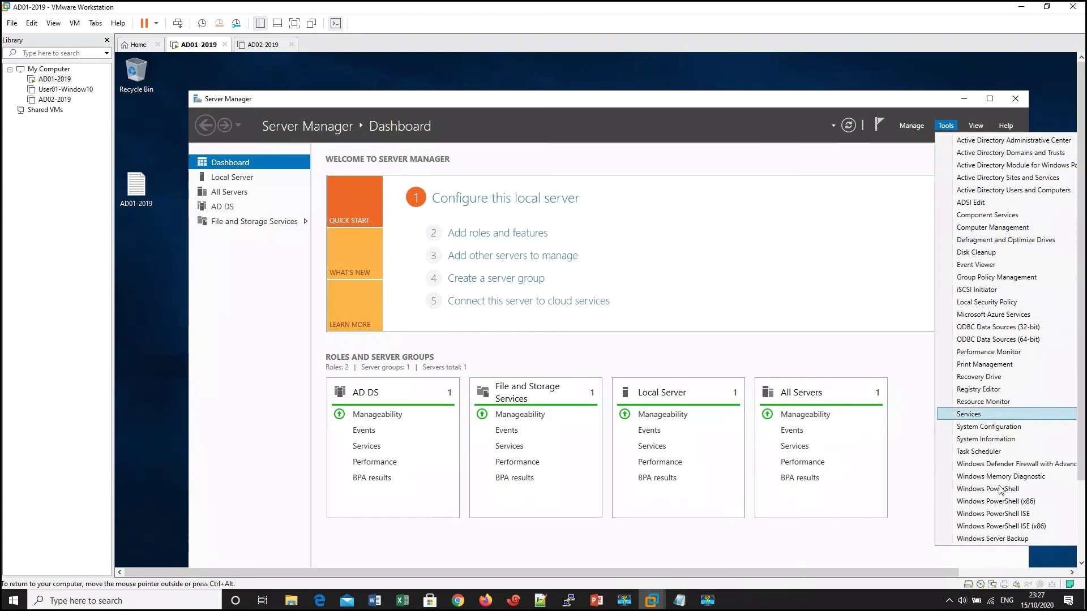
left_click(872, 174)
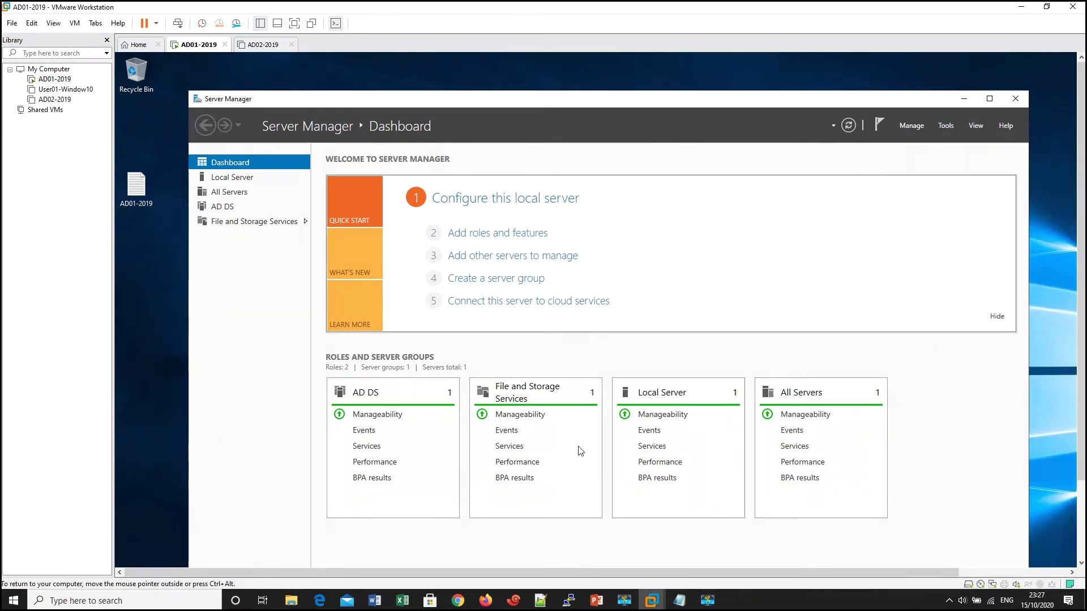
Maximize Server Manager, restore the minimized wizard and advance it to the installation confirmation page without adding features.
left_click(989, 98)
scroll(1077, 537, "down", 2)
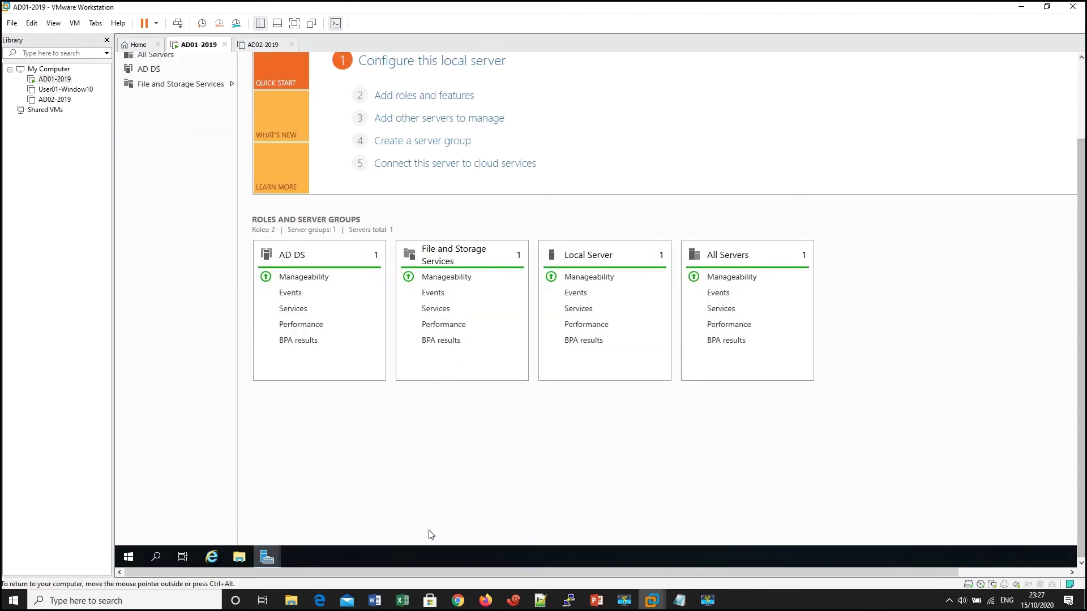
mouse_move(270, 557)
left_click(327, 506)
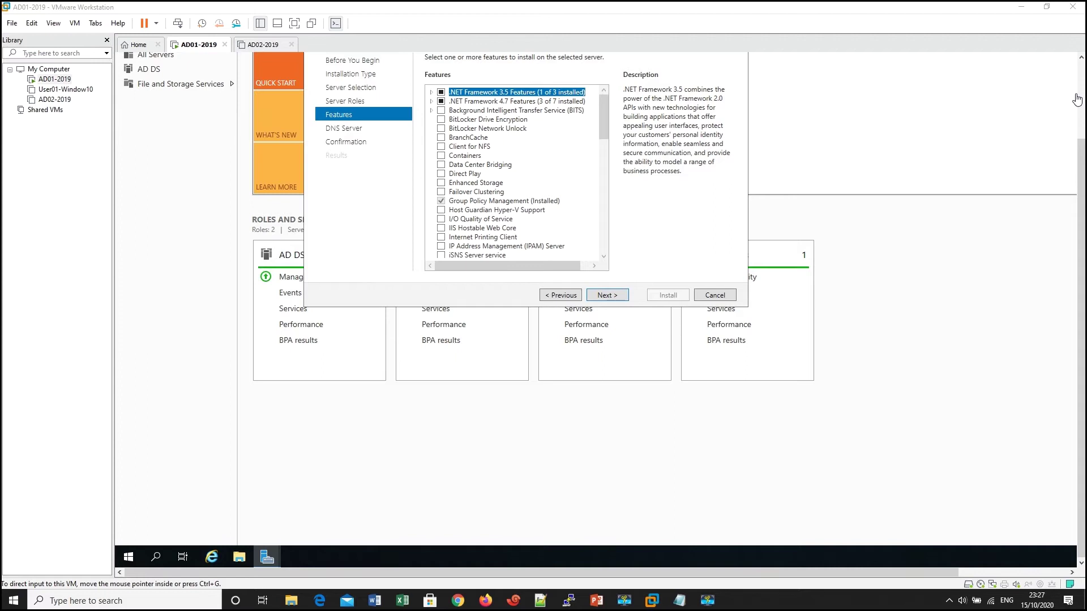
scroll(1078, 101, "up", 2)
left_click(613, 390)
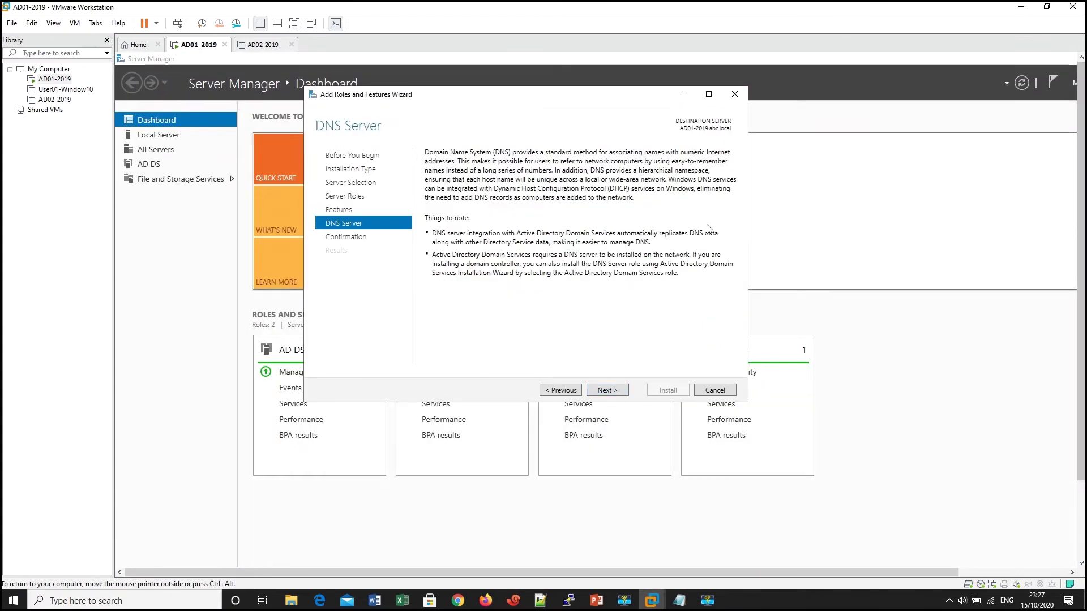
left_click(617, 391)
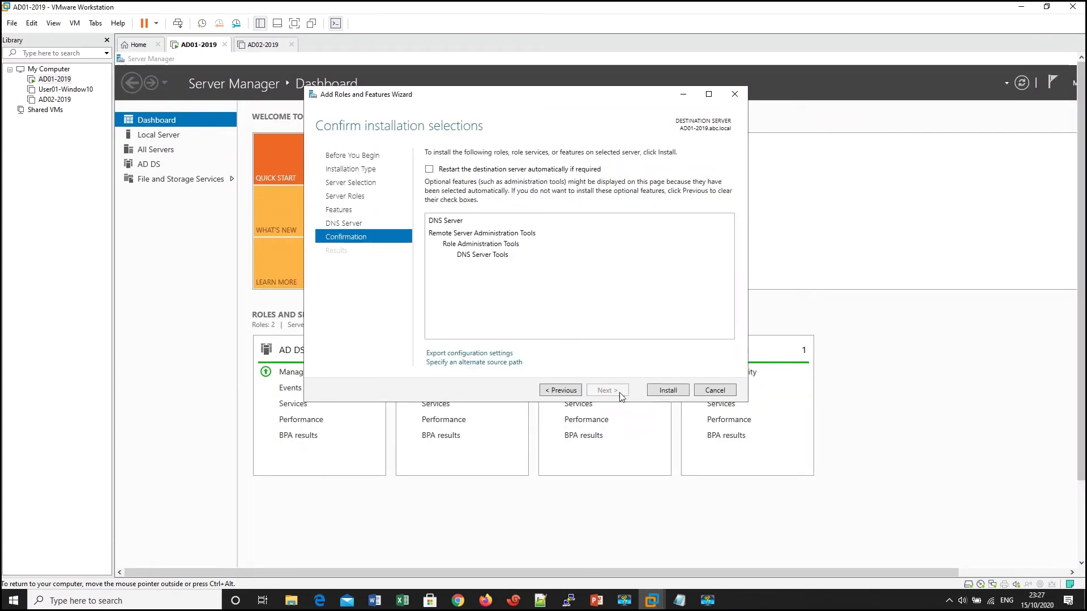
Allow automatic restart of the destination server, install the DNS Server role and close the wizard once installation finishes.
left_click(458, 169)
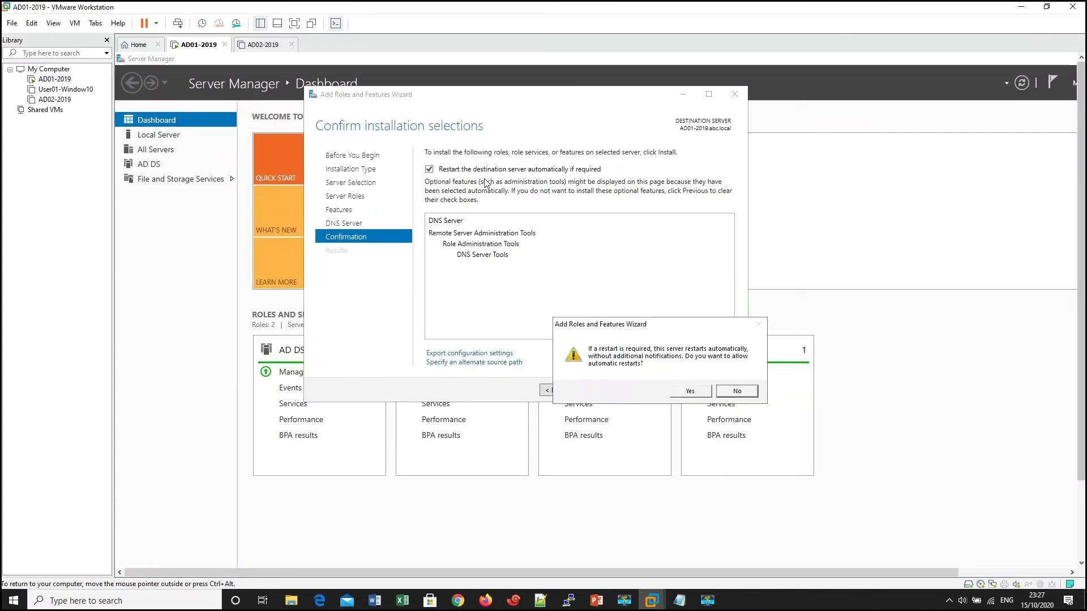
left_click(693, 391)
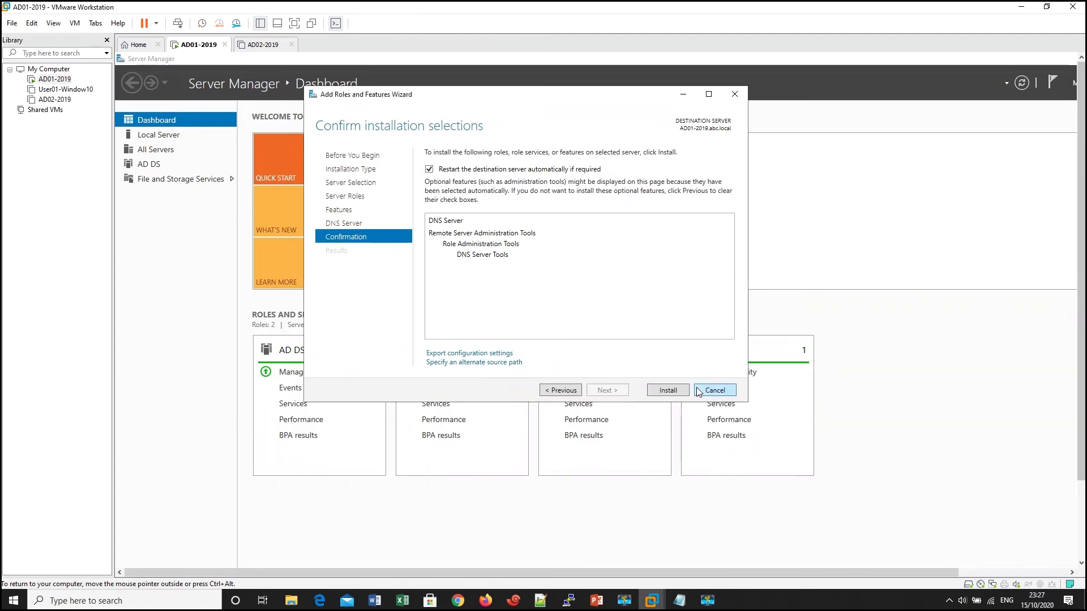
left_click(668, 393)
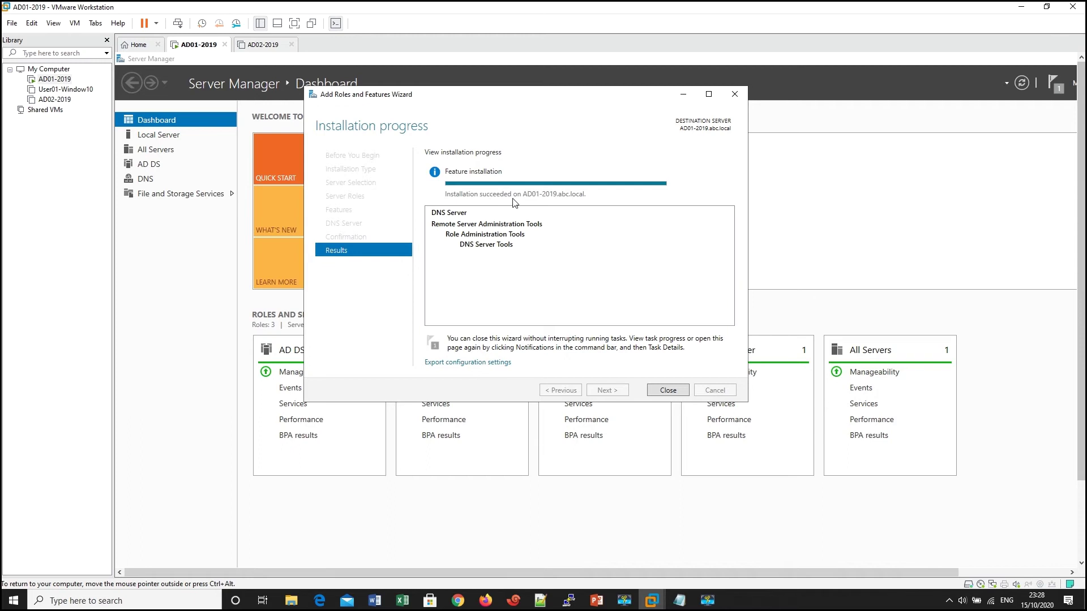
left_click(667, 391)
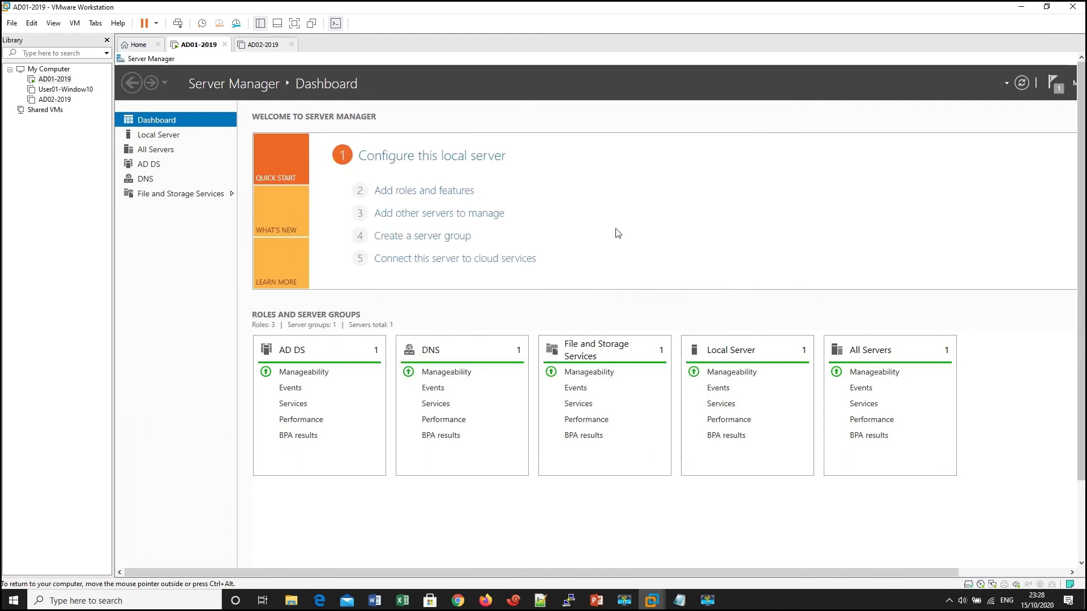
Check Server Manager's administrative tools for the DNS entry, and close Server Manager.
left_click(1054, 86)
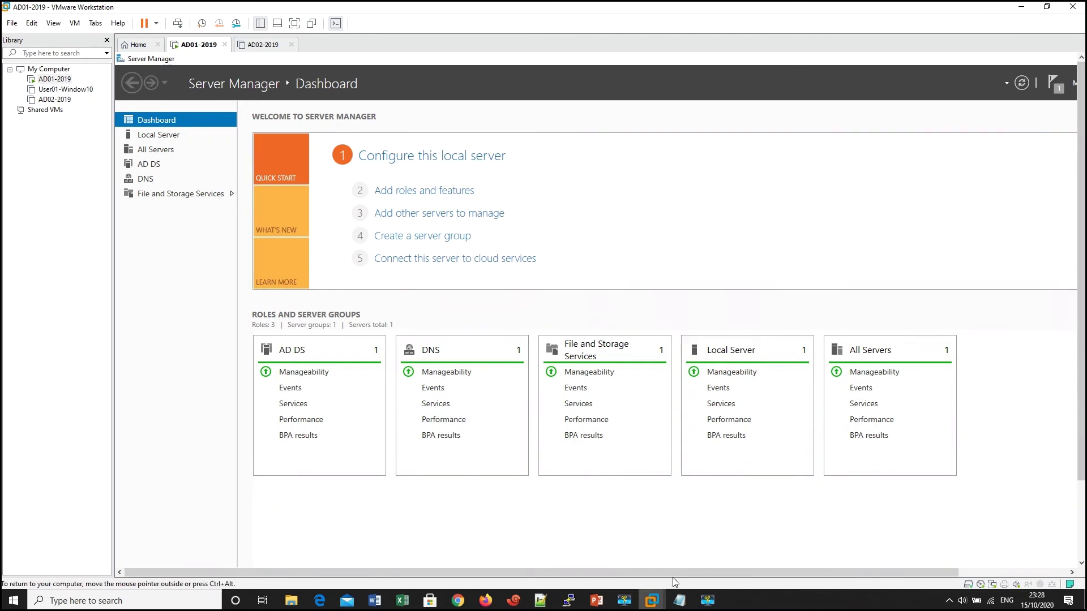
left_click(993, 85)
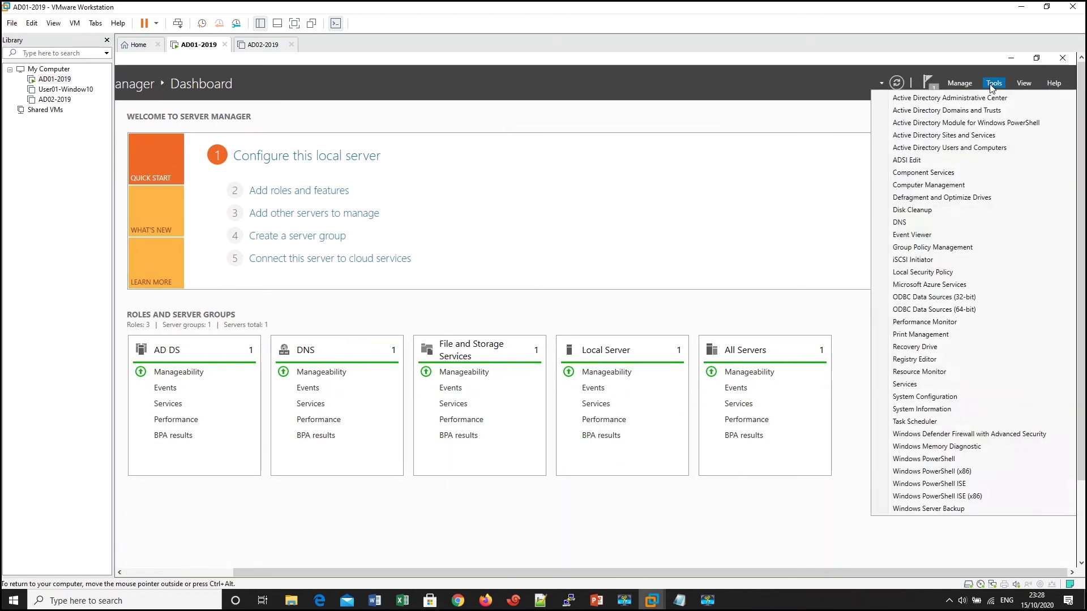
left_click(898, 223)
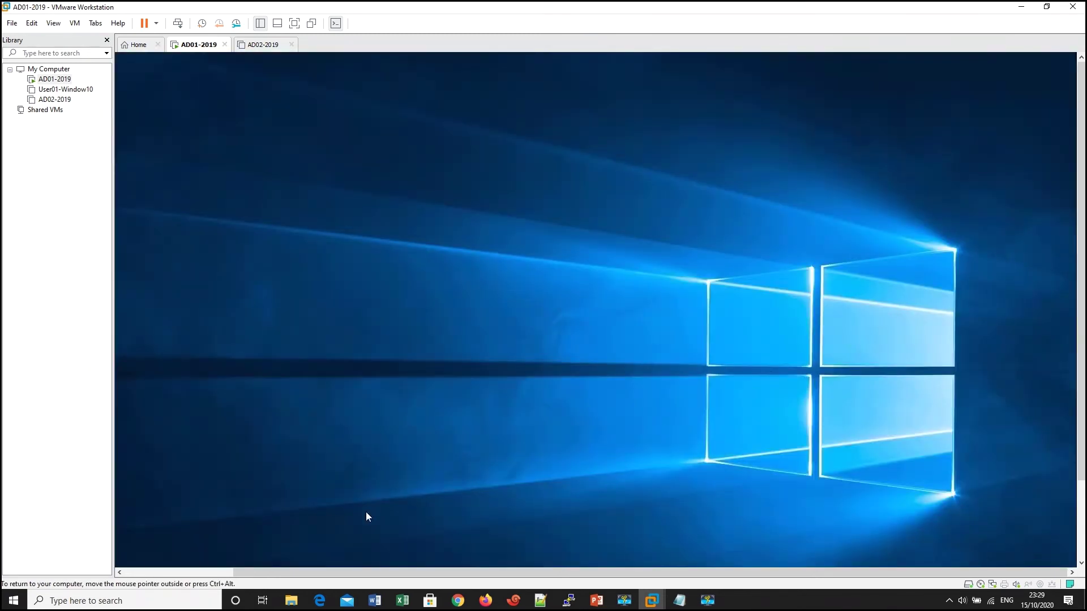
Restart the AD01-2019 server with the reason Other (Unplanned).
left_click(172, 572)
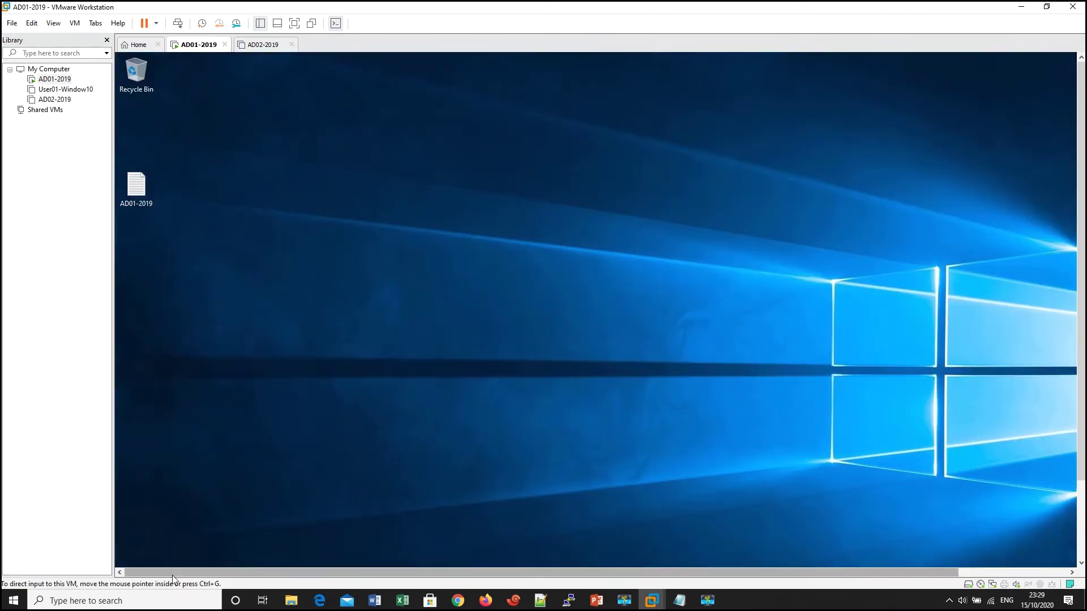
left_click(1078, 501)
left_click(128, 557)
left_click(133, 532)
left_click(168, 507)
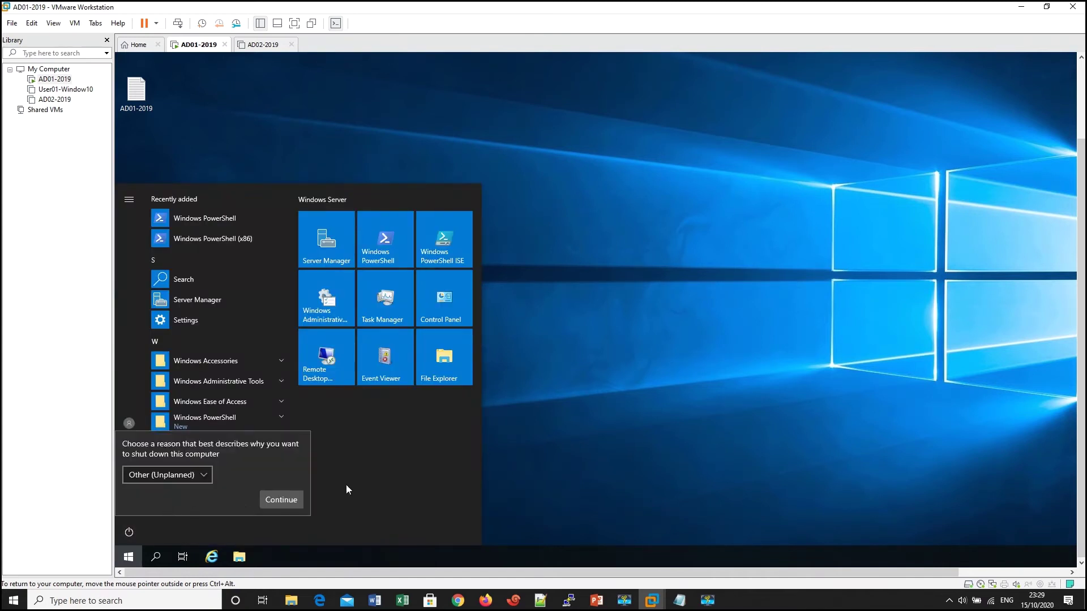
left_click(288, 500)
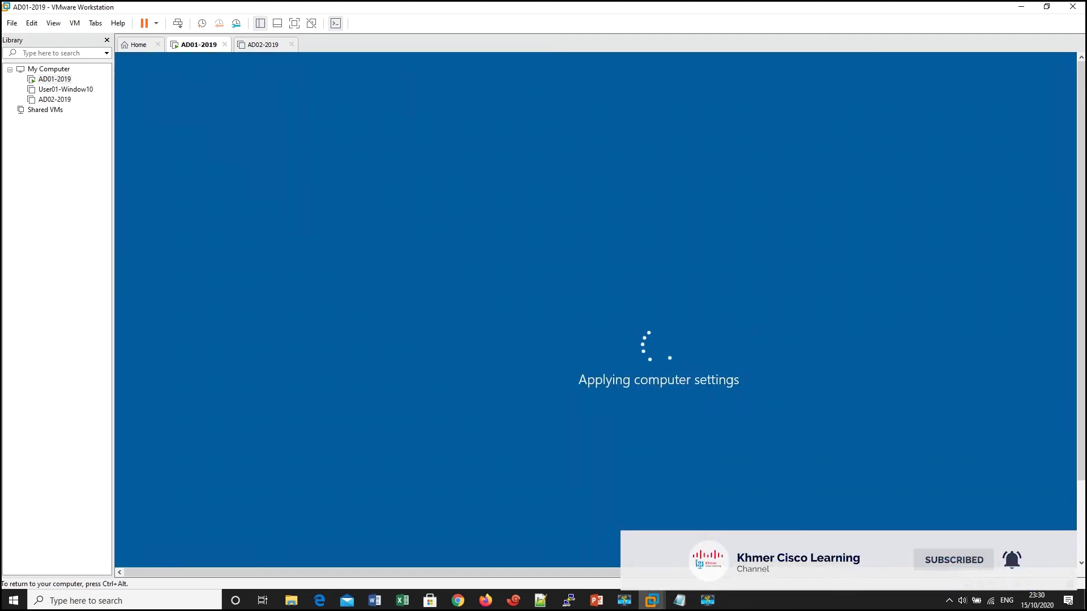
key("ctrl+alt")
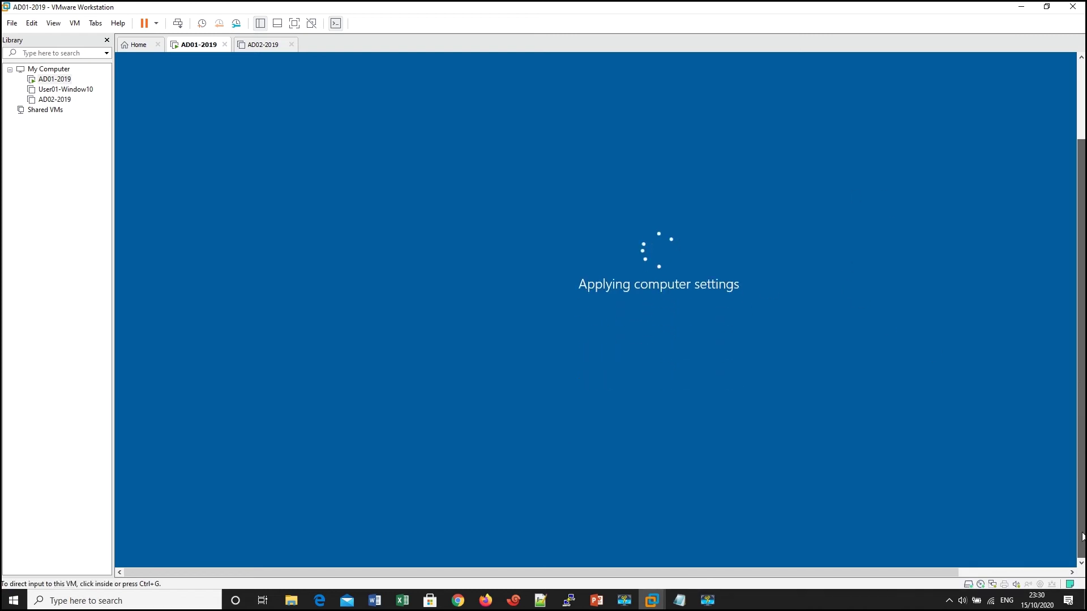
scroll(1083, 388, "down", 3)
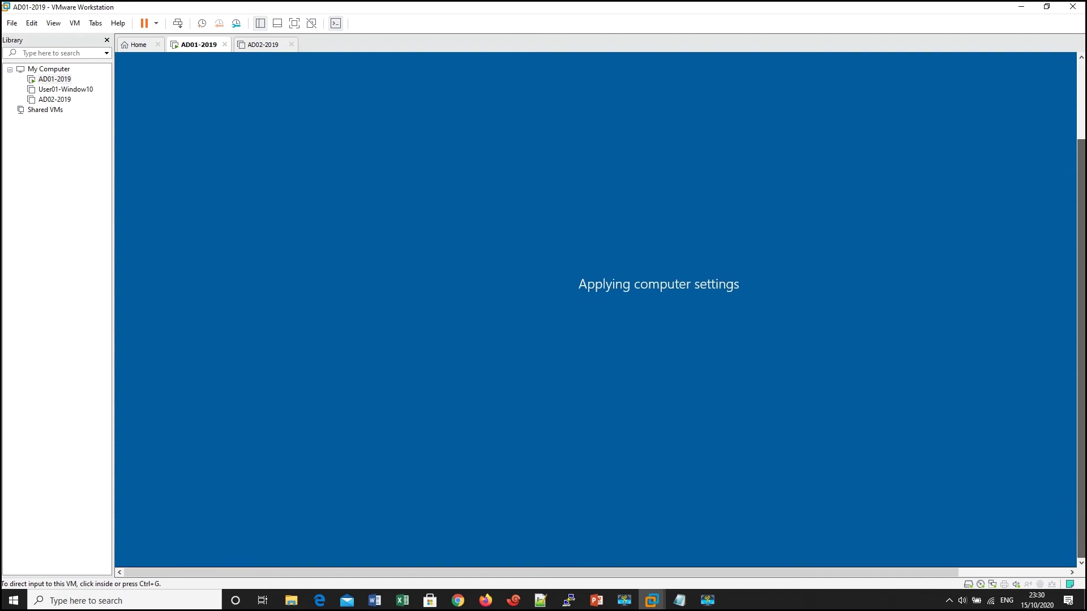
left_click_drag(535, 572, 586, 569)
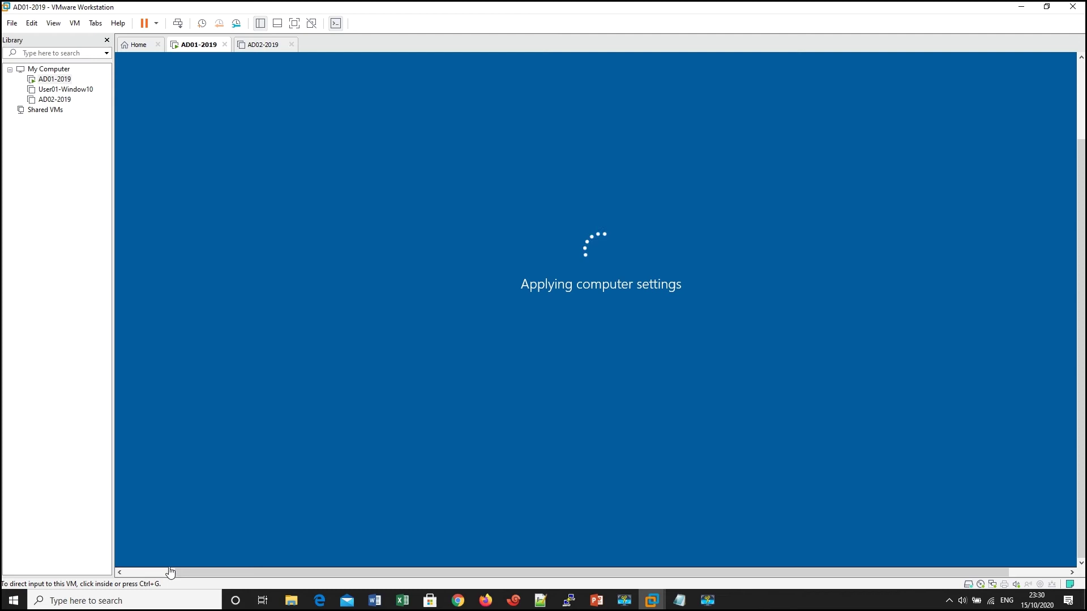
left_click_drag(321, 575, 330, 573)
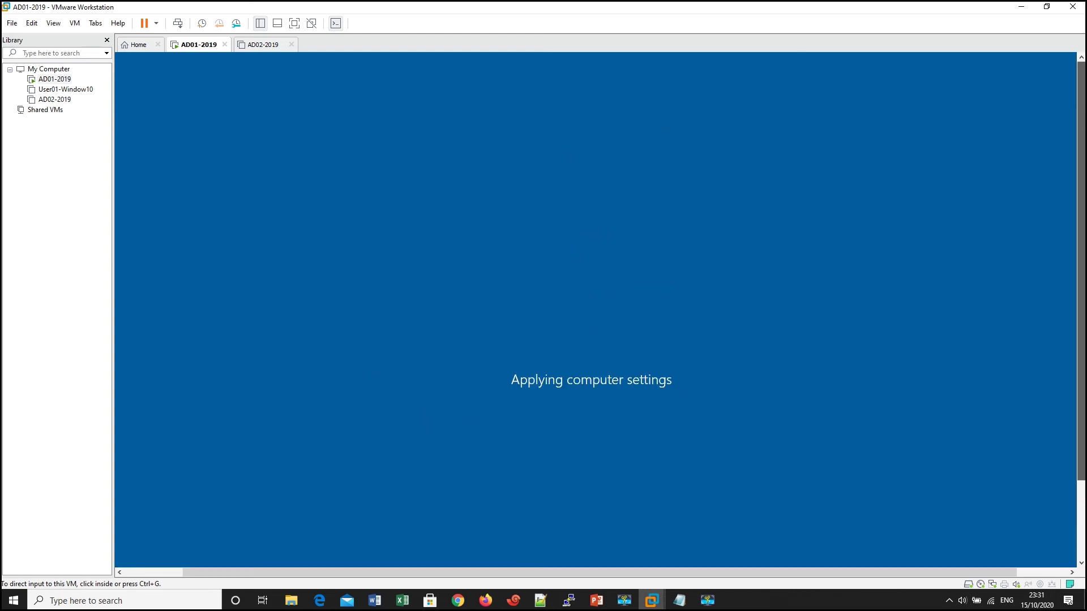
left_click(751, 184)
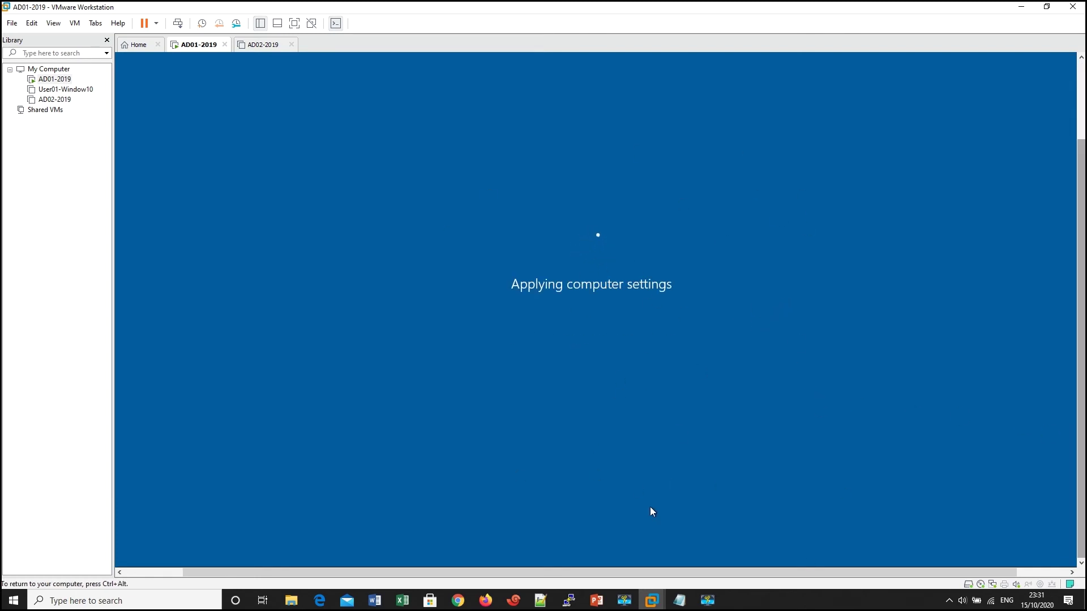
key("ctrl+alt")
scroll(1074, 301, "down", 3)
scroll(1074, 291, "up", 3)
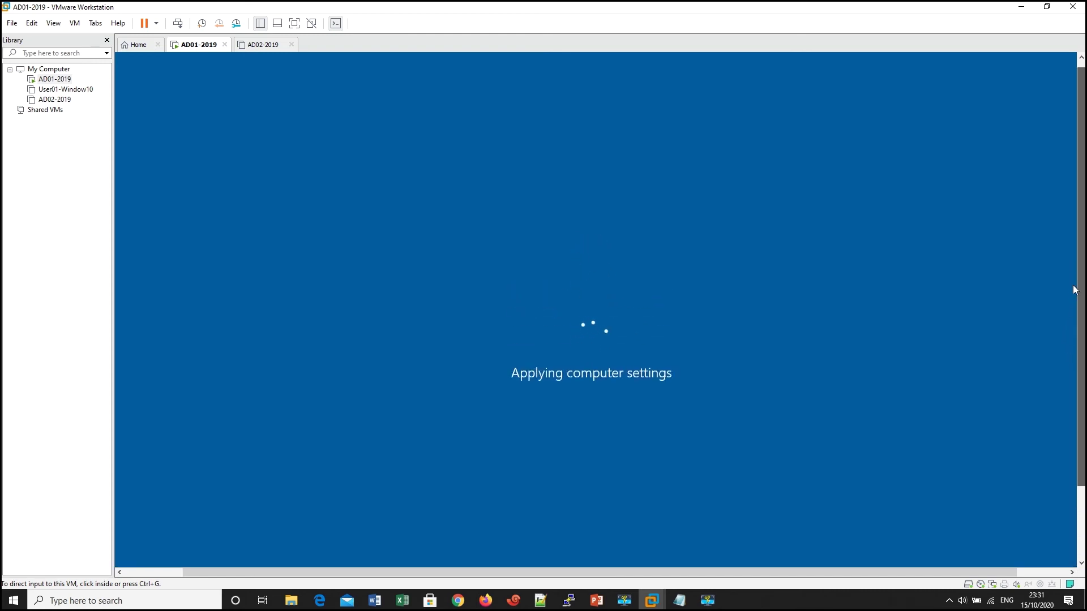
scroll(1076, 291, "down", 3)
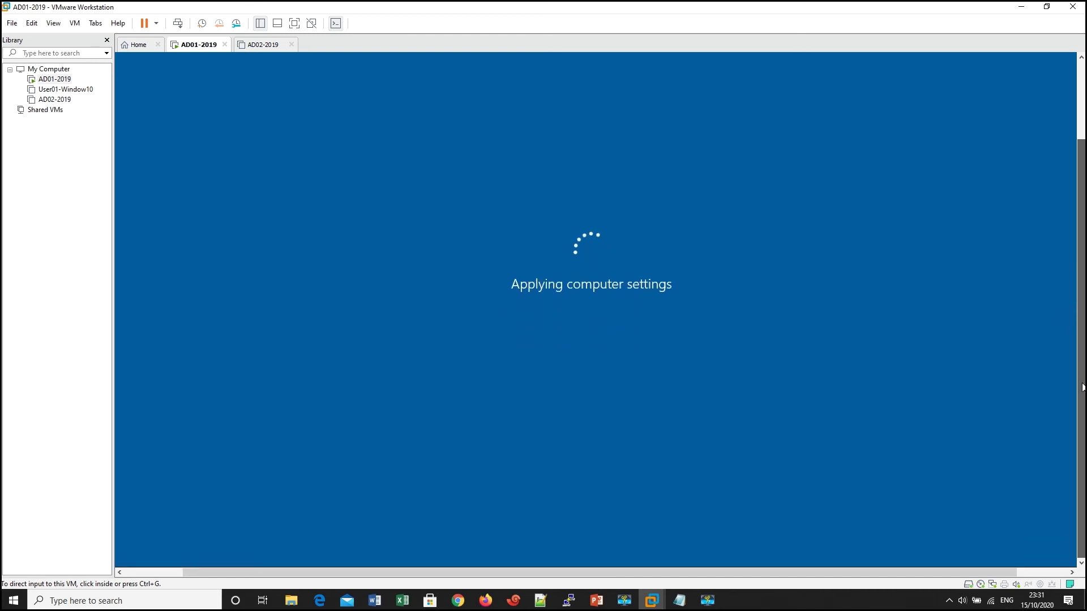
scroll(1082, 357, "up", 2)
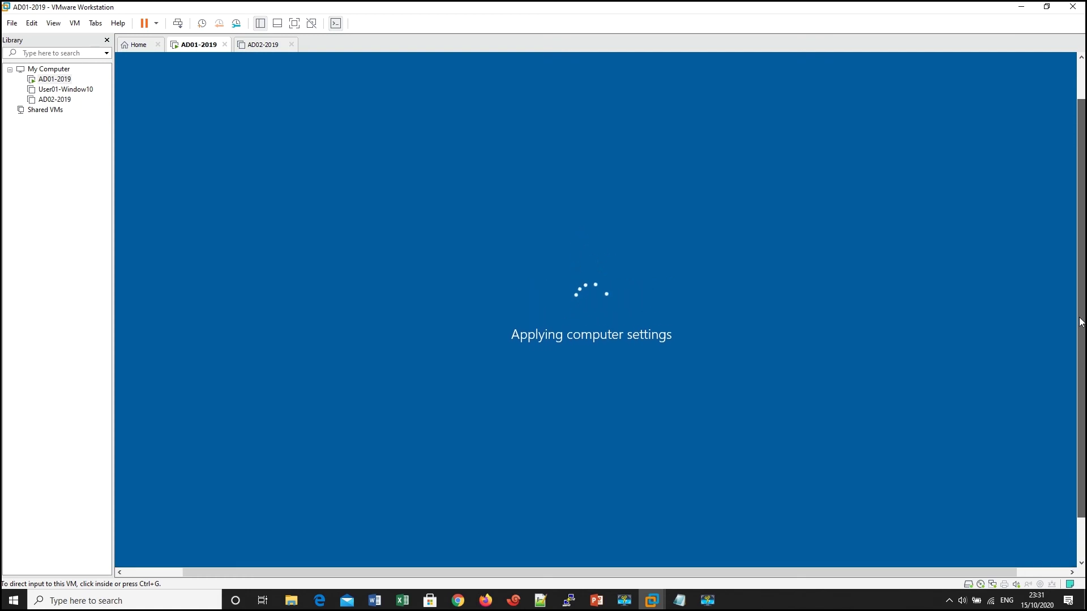
left_click(900, 266)
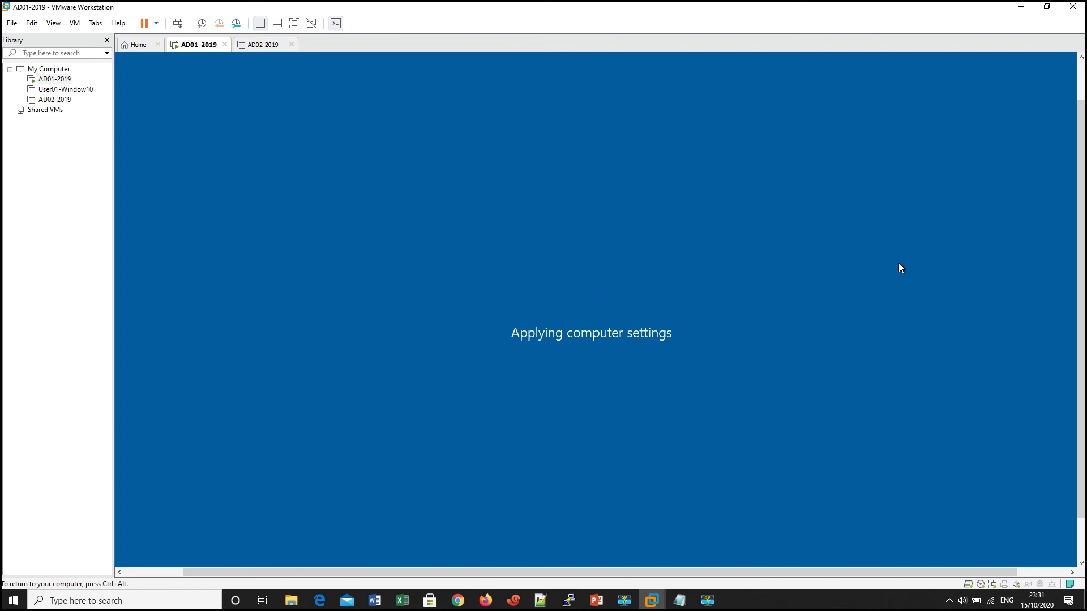
key("ctrl+alt")
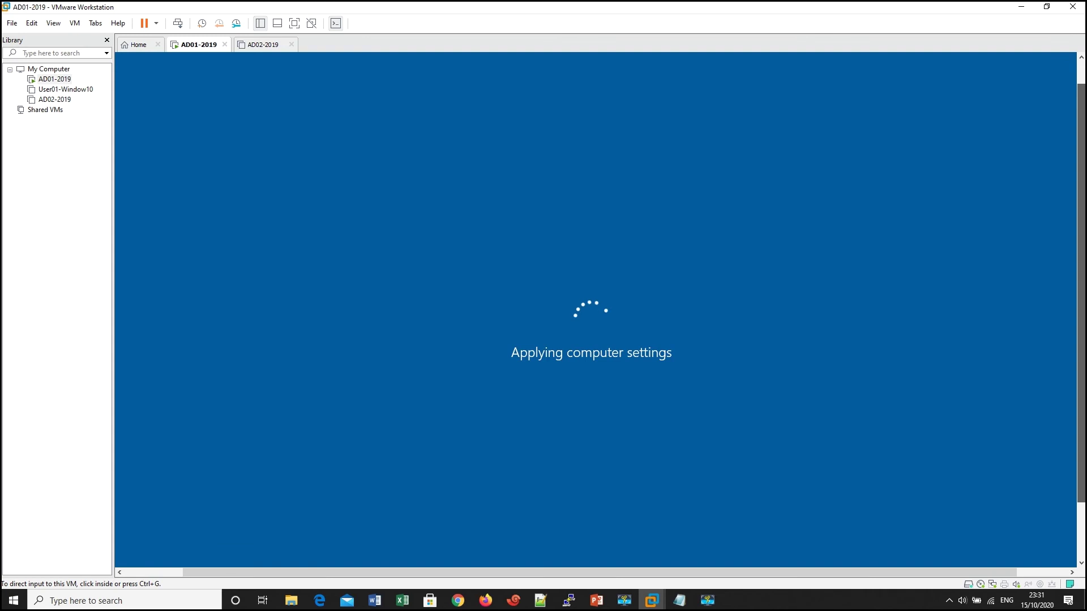
left_click(1075, 317)
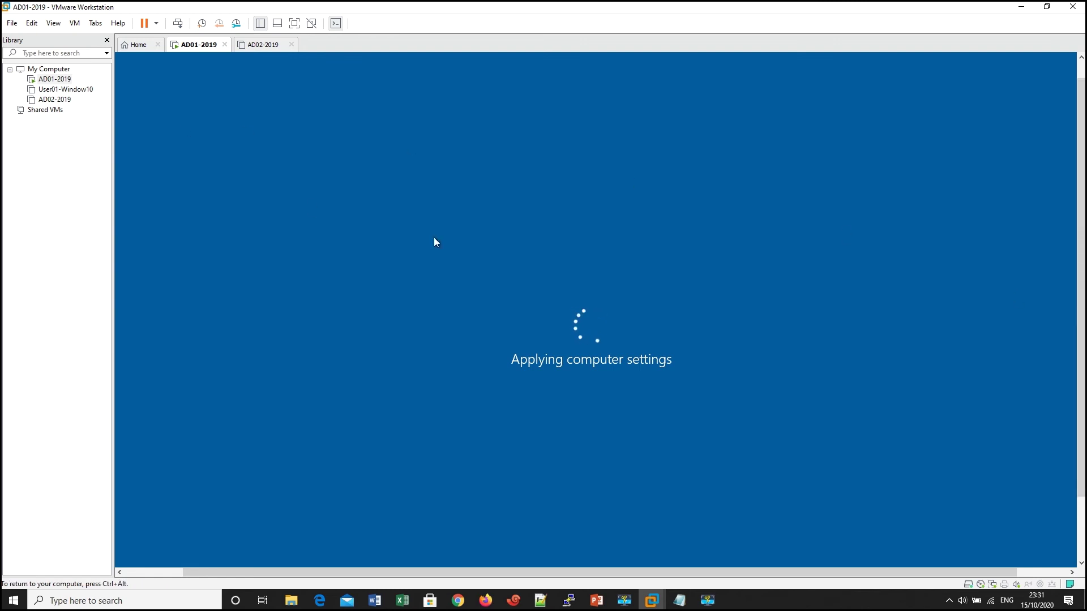
key("ctrl+alt")
mouse_move(498, 572)
left_mouse_down()
mouse_move(523, 572)
mouse_move(373, 549)
mouse_move(654, 552)
mouse_move(493, 558)
mouse_move(505, 561)
left_mouse_up()
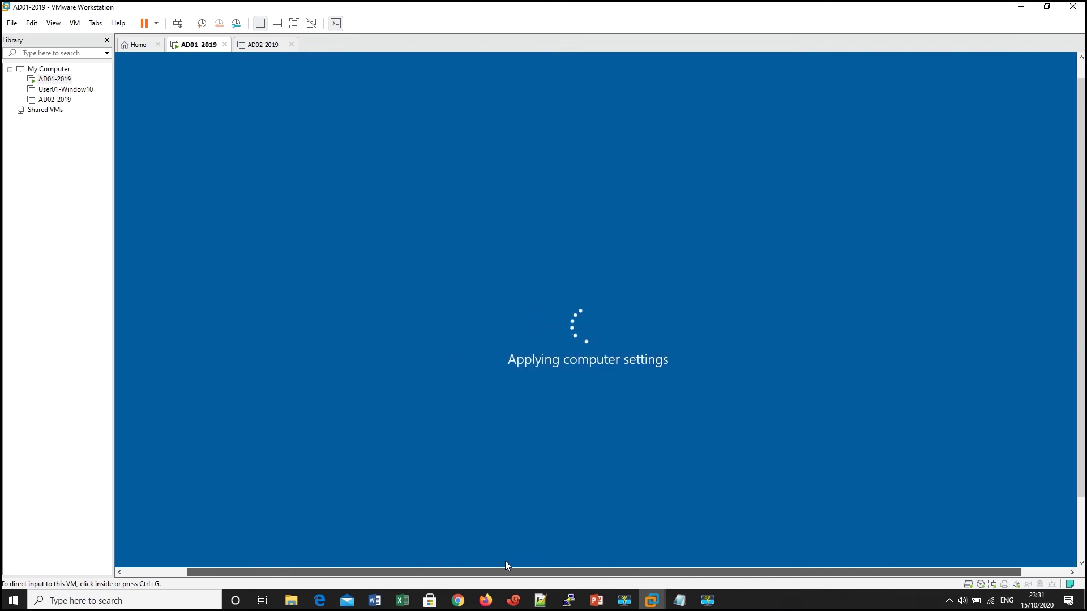
left_click(508, 561)
key("ctrl+alt")
mouse_move(1081, 317)
left_mouse_down()
mouse_move(1081, 384)
mouse_move(1081, 318)
left_mouse_up()
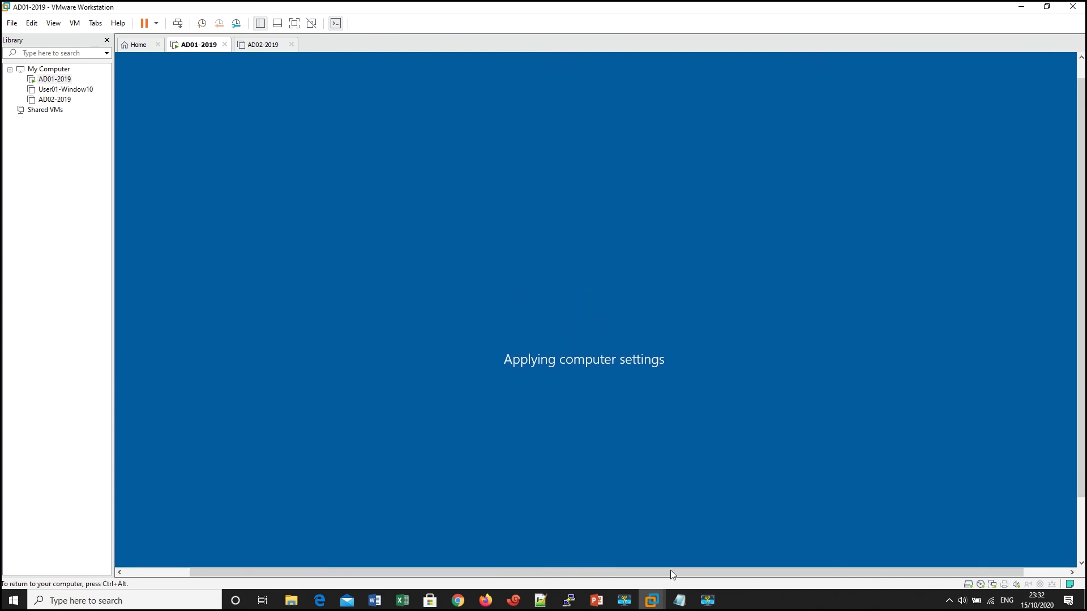
left_click(597, 602)
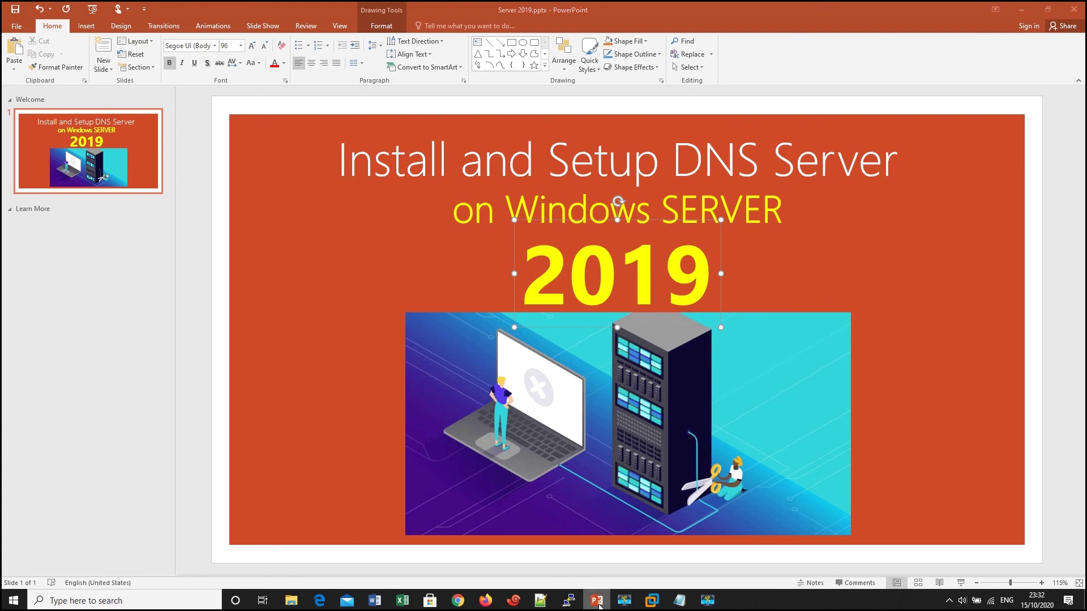
left_click(597, 602)
Sign in to AD01-2019 with the domain administrator's password and show the virtual machine in full screen.
left_click(659, 403)
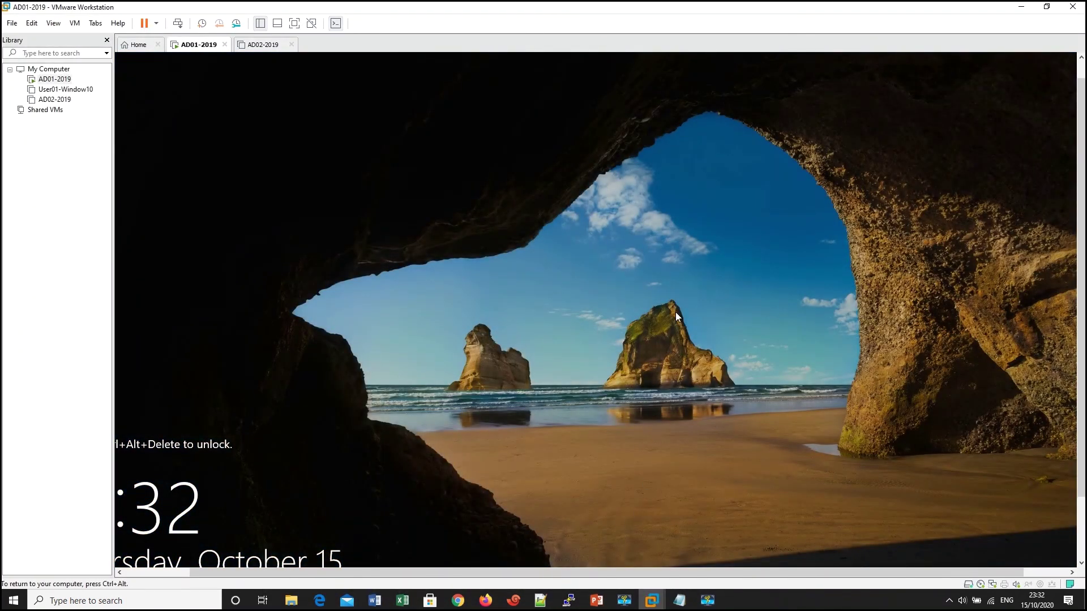
key("ctrl+alt+Insert")
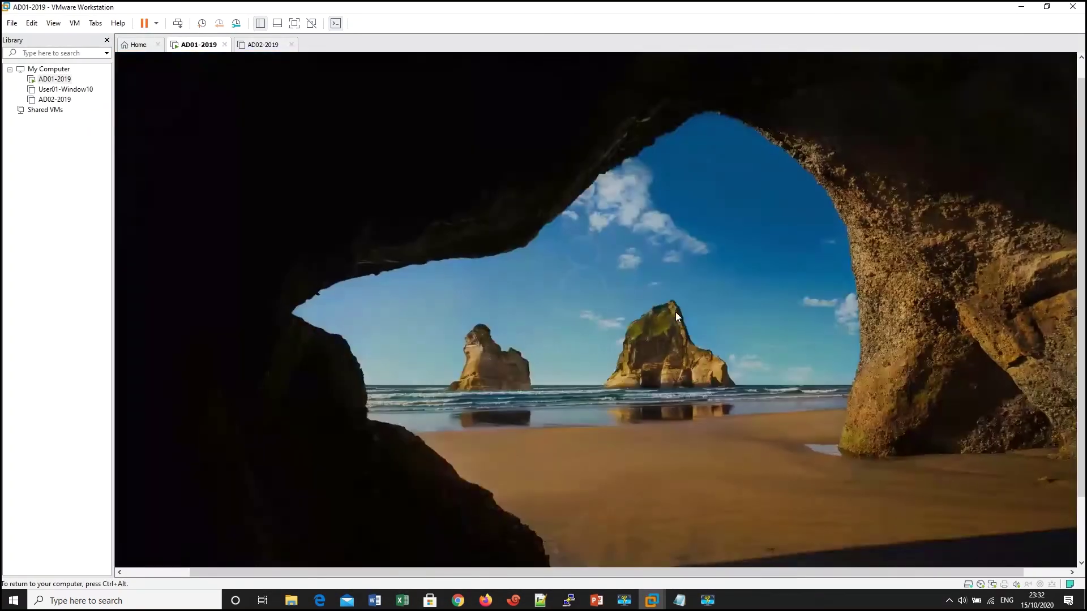
type("••••••••••")
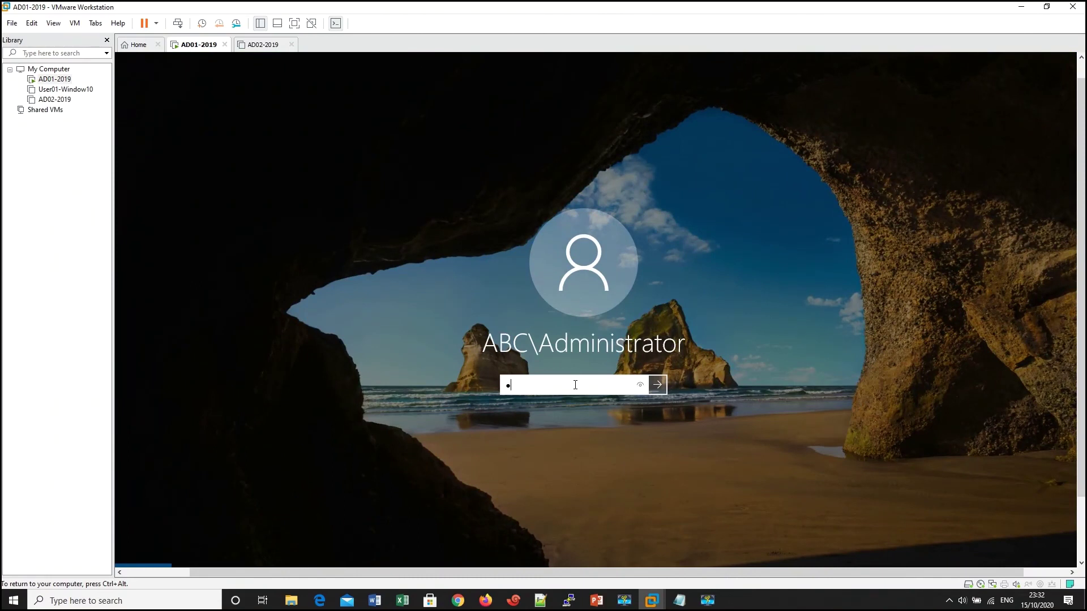
key("Return")
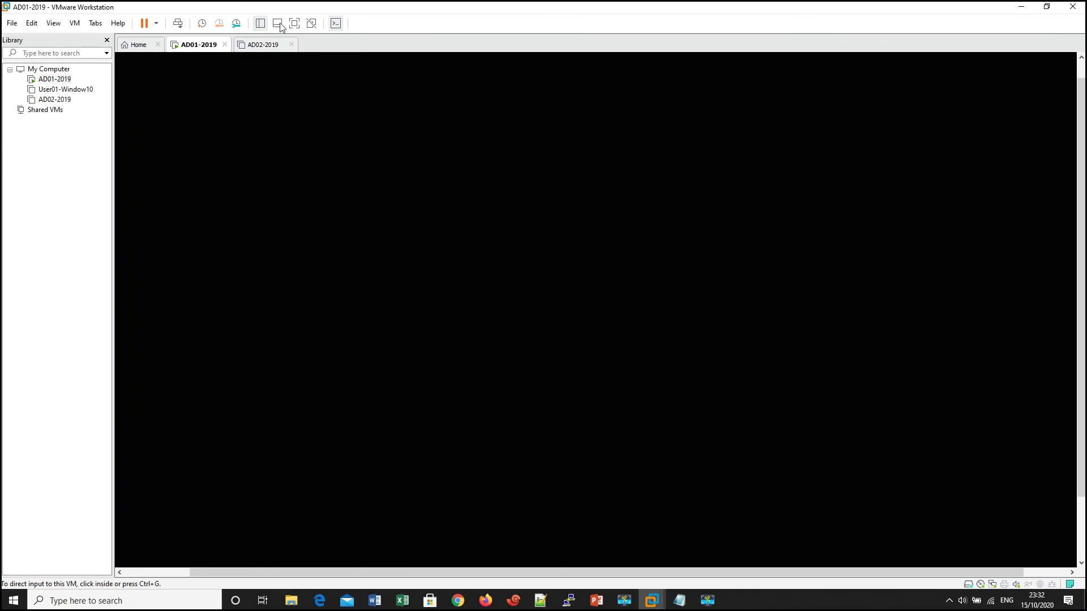
left_click(295, 25)
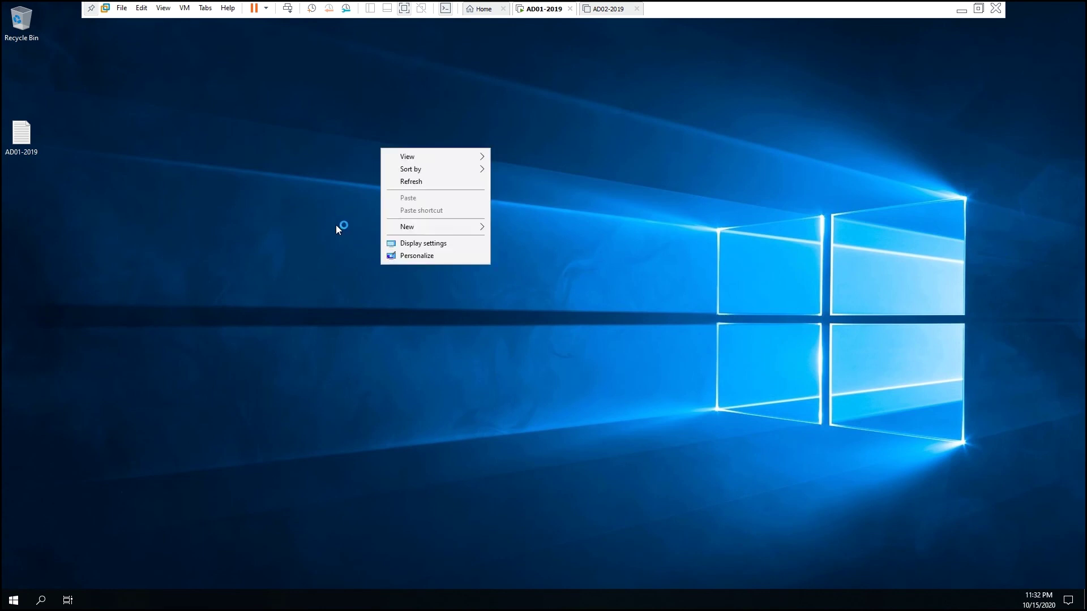
left_click(426, 184)
right_click(517, 136)
left_click(547, 169)
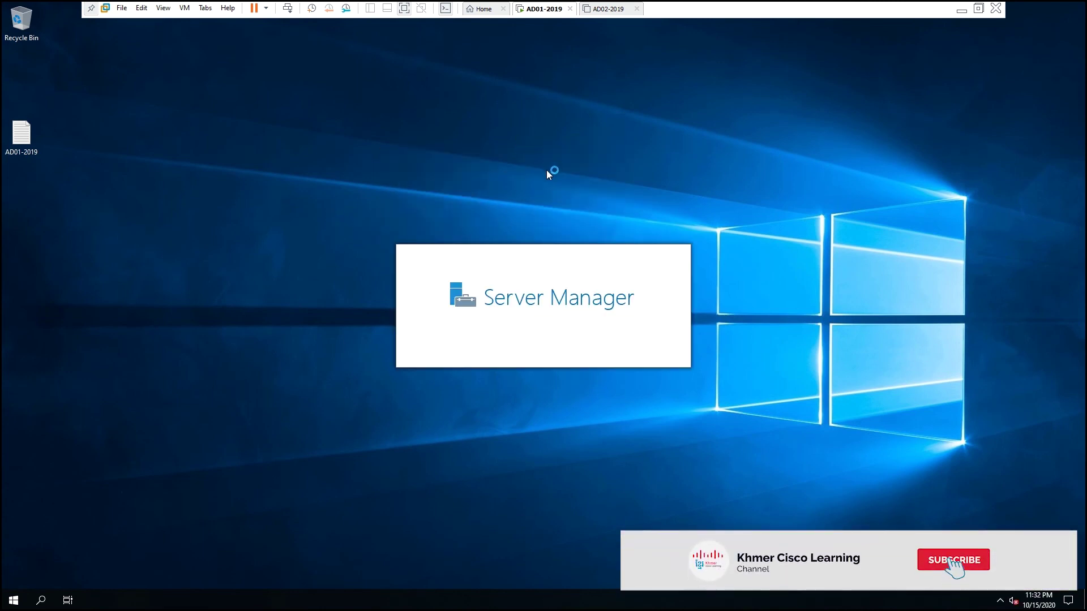
right_click(493, 122)
left_click(525, 159)
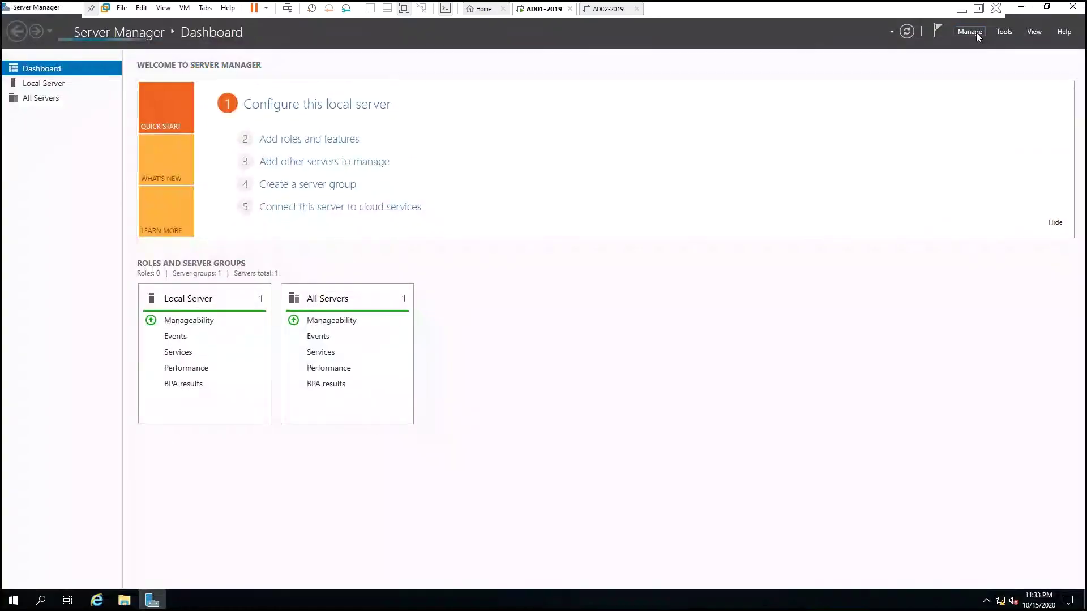
left_click(975, 33)
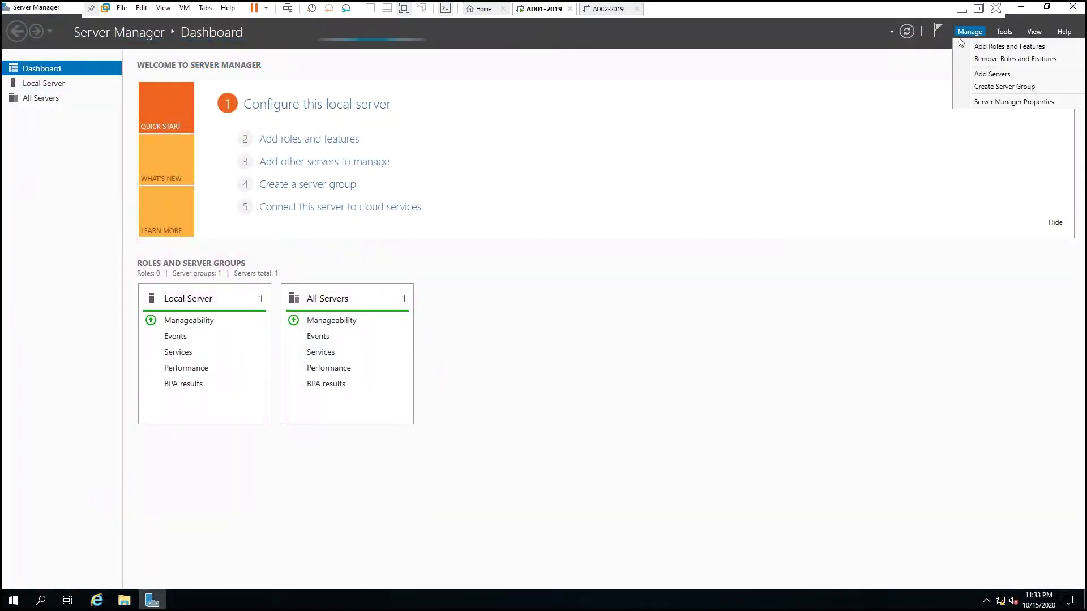
left_click(992, 102)
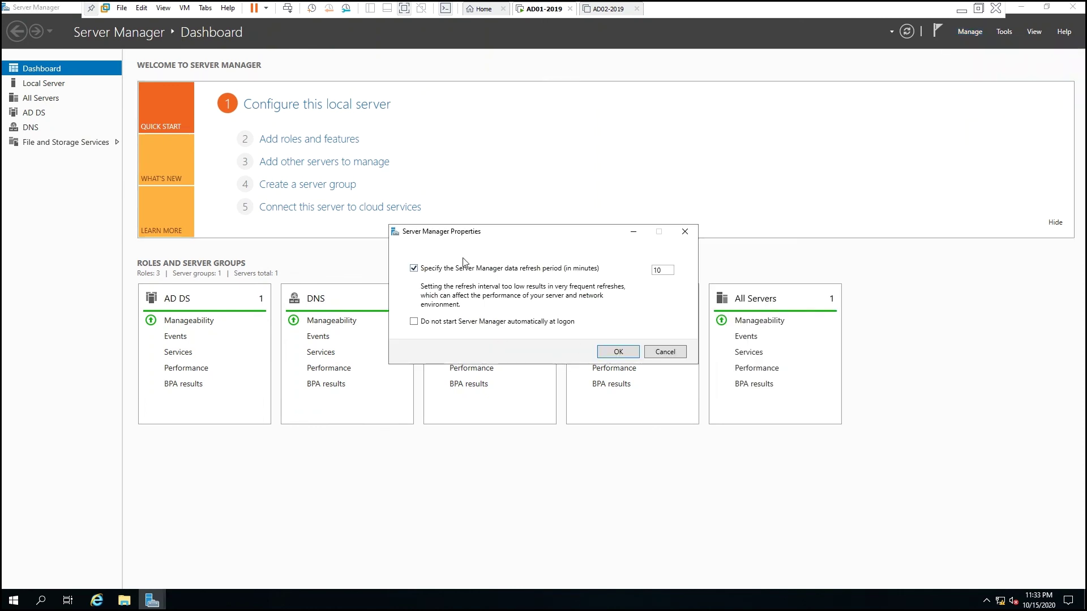
left_click(665, 351)
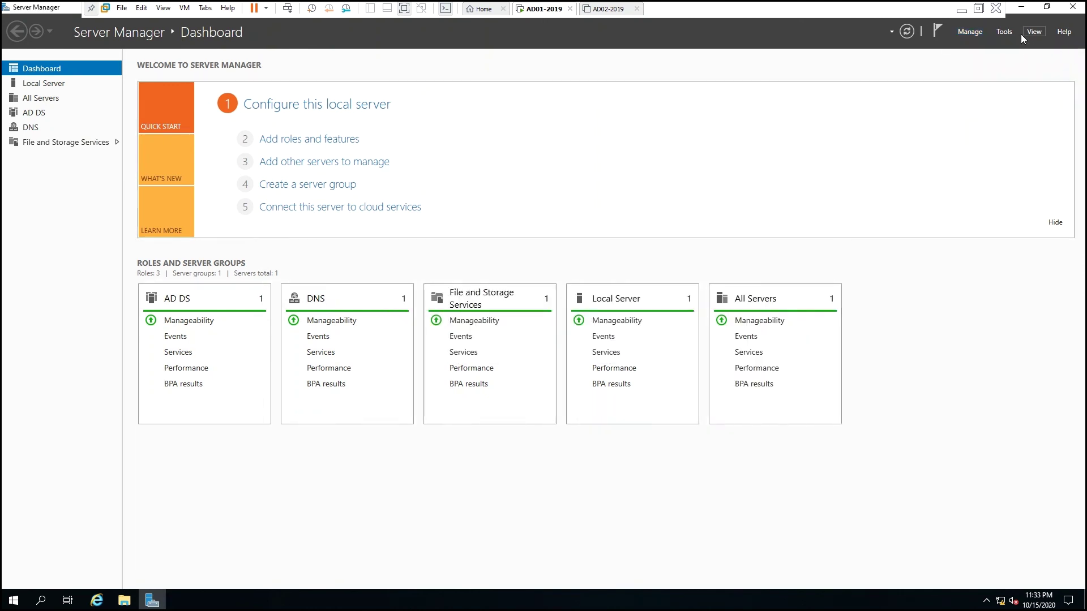
Set Server Manager's properties so that it does not start automatically at logon.
left_click(970, 33)
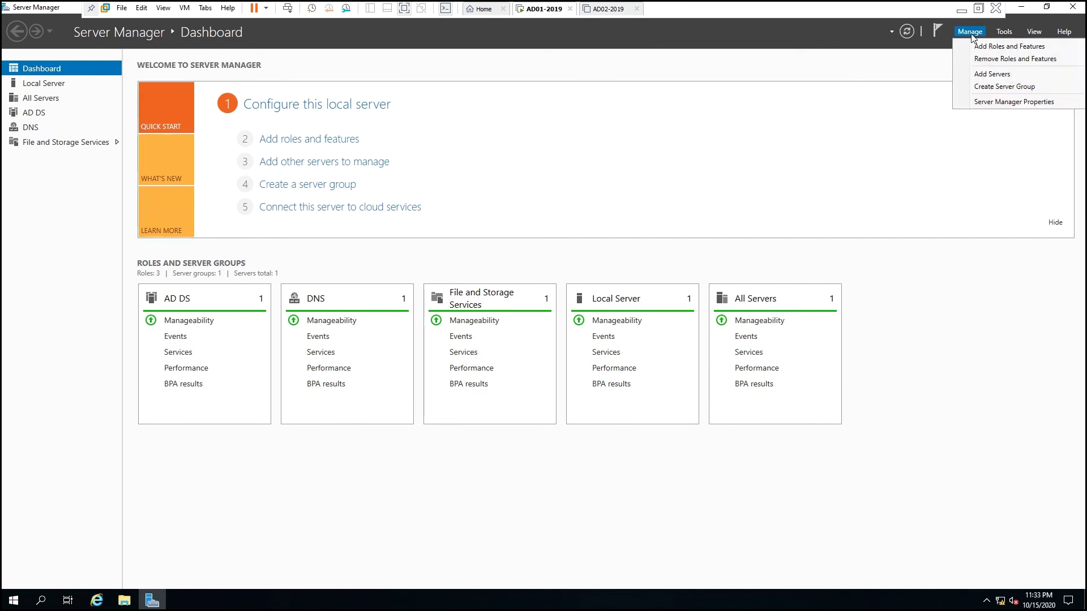
left_click(1011, 103)
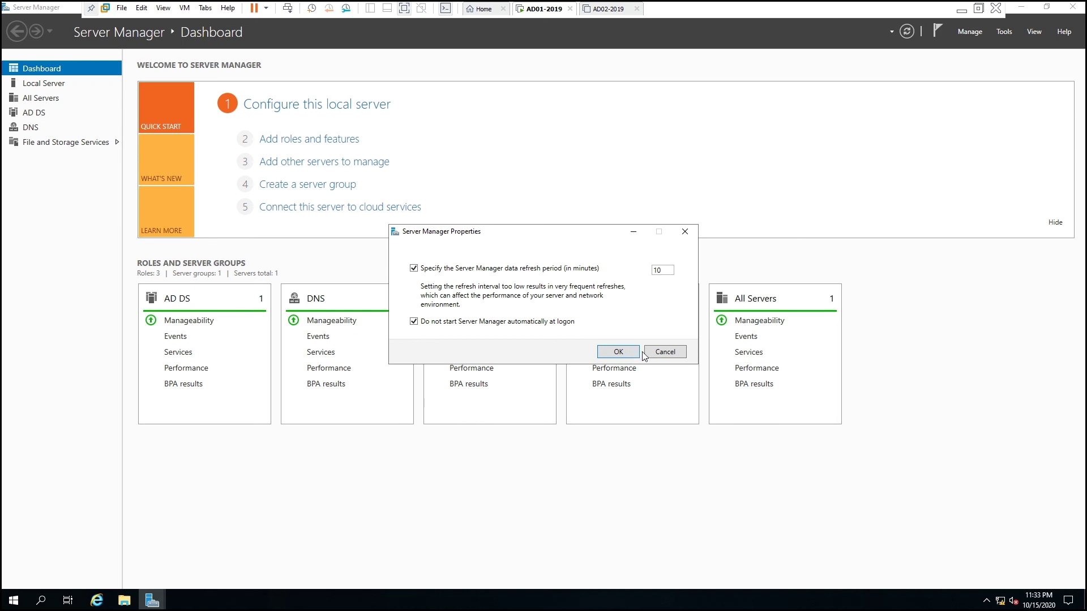
left_click(618, 352)
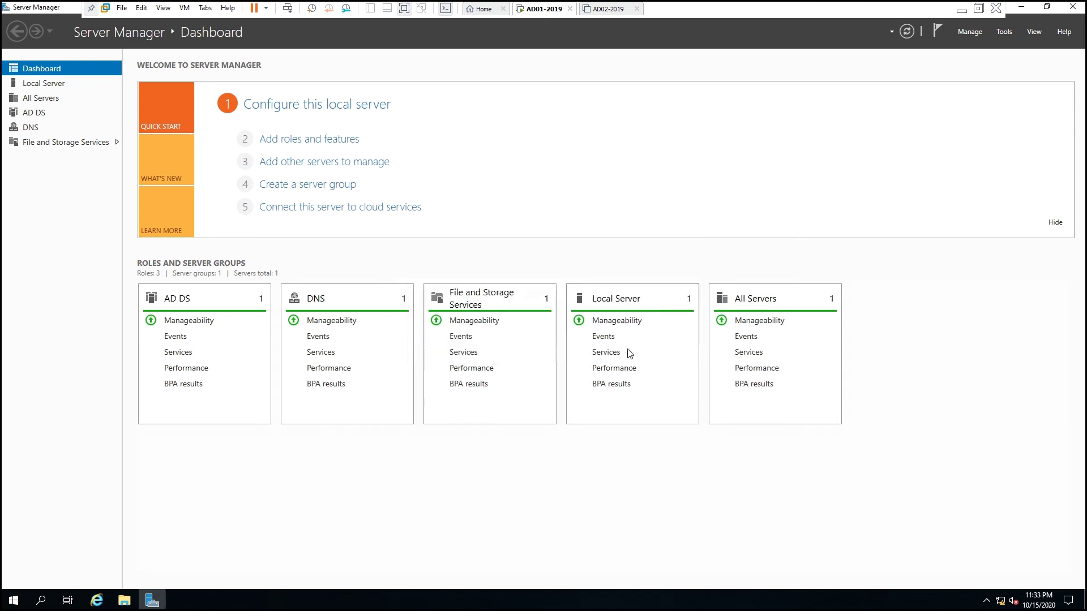
Open DNS Manager from Server Manager's administrative tools and expand the AD01-2019 server.
left_click(1005, 32)
left_click(918, 171)
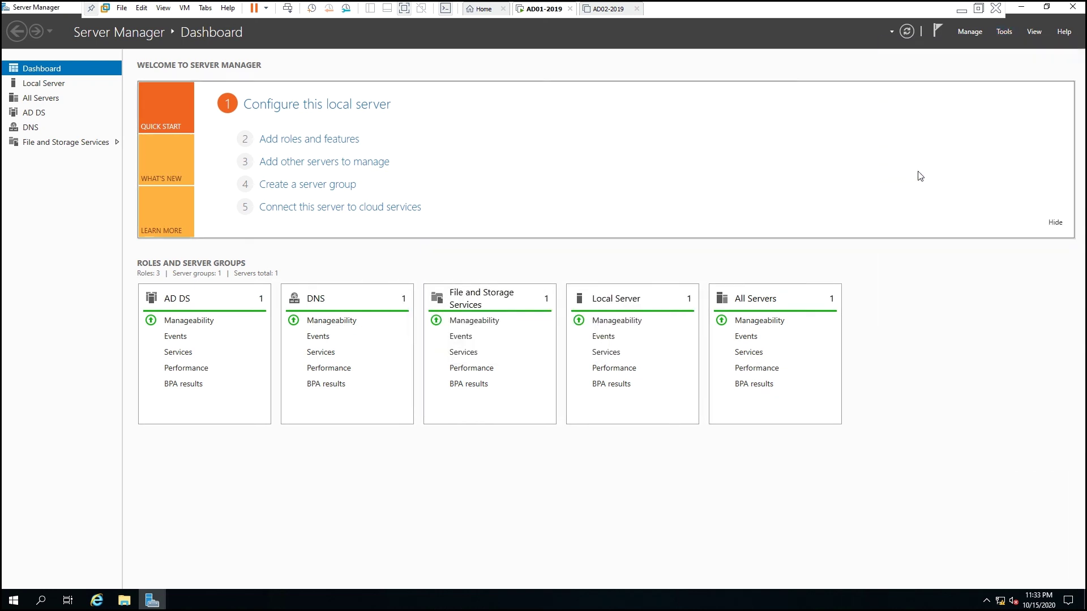
left_click_drag(285, 42, 603, 81)
left_click(384, 129)
double_click(386, 131)
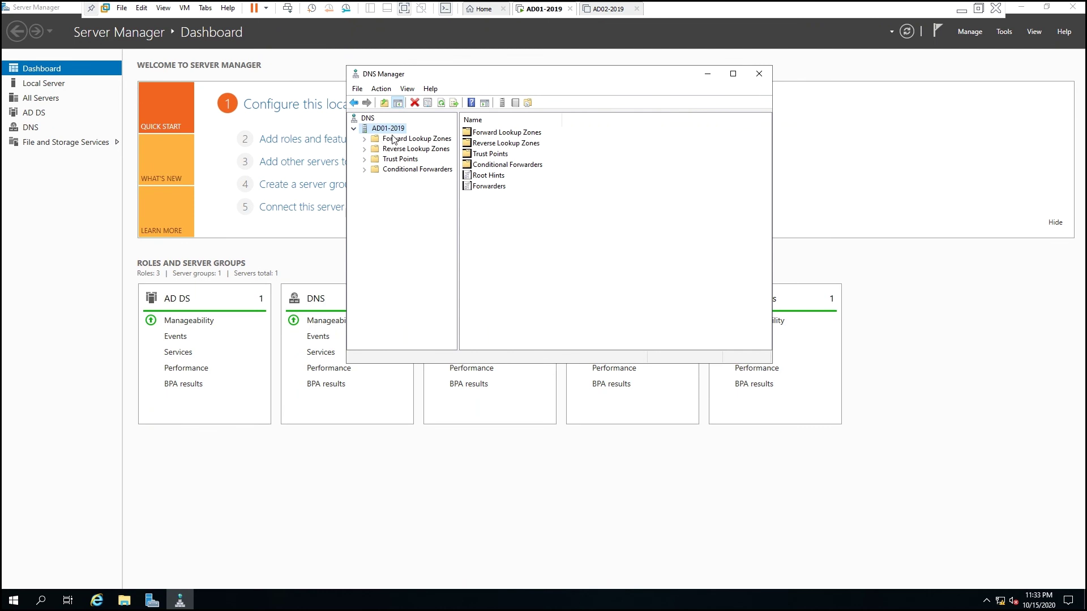
Examine the Reverse Lookup Zones and Conditional Forwarders folders of AD01-2019, and close DNS Manager.
left_click(403, 150)
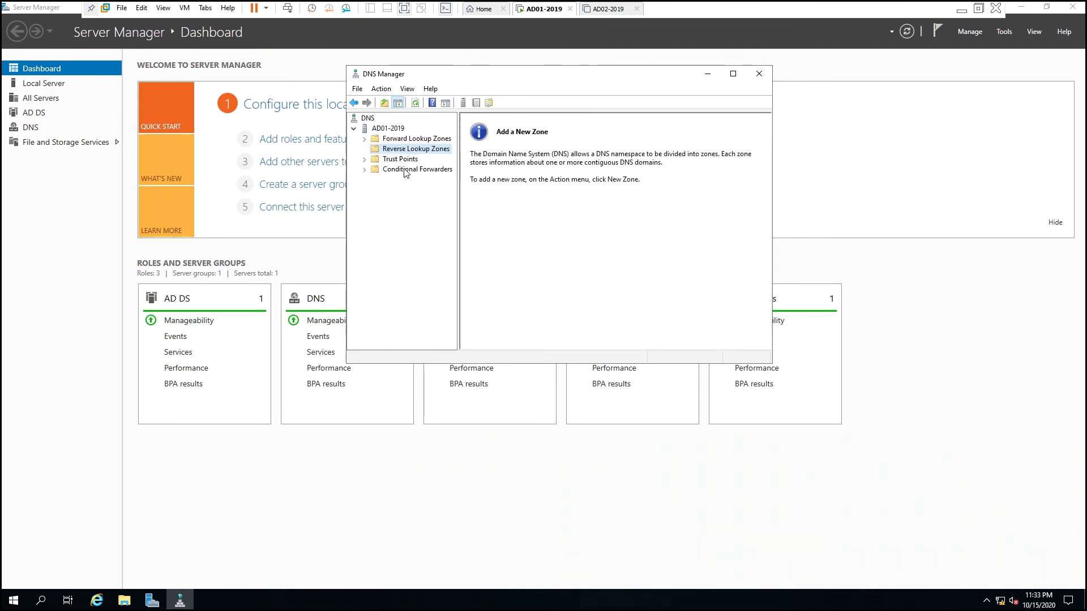
left_click(405, 170)
left_click(393, 150)
left_click(419, 170)
left_click(416, 151)
left_click_drag(548, 68, 549, 104)
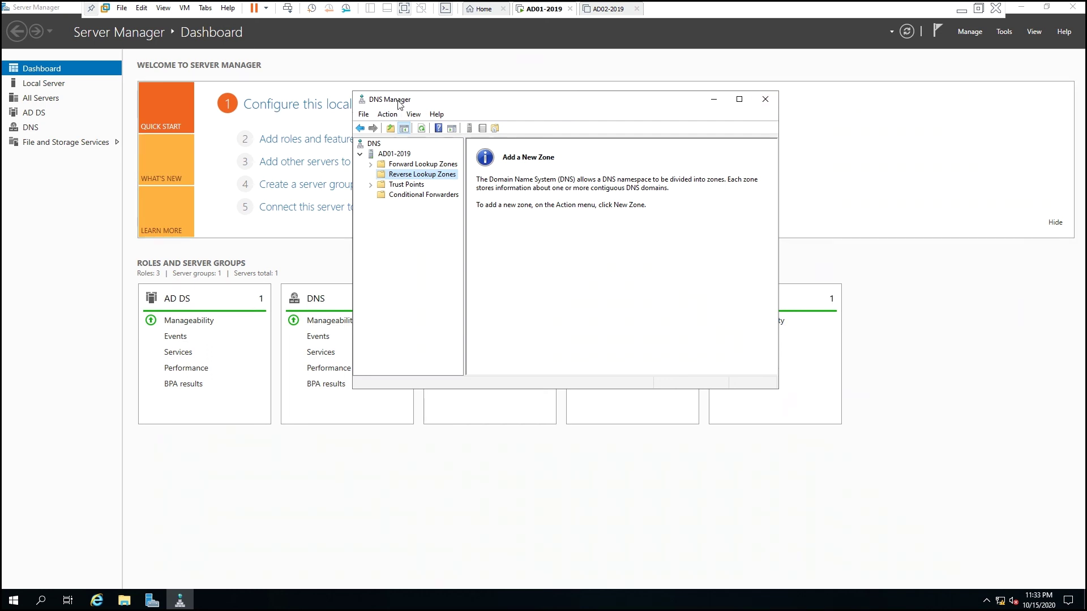
left_click(764, 99)
Locate the DNS entry again among the administrative tools, and close Server Manager.
left_click(1010, 31)
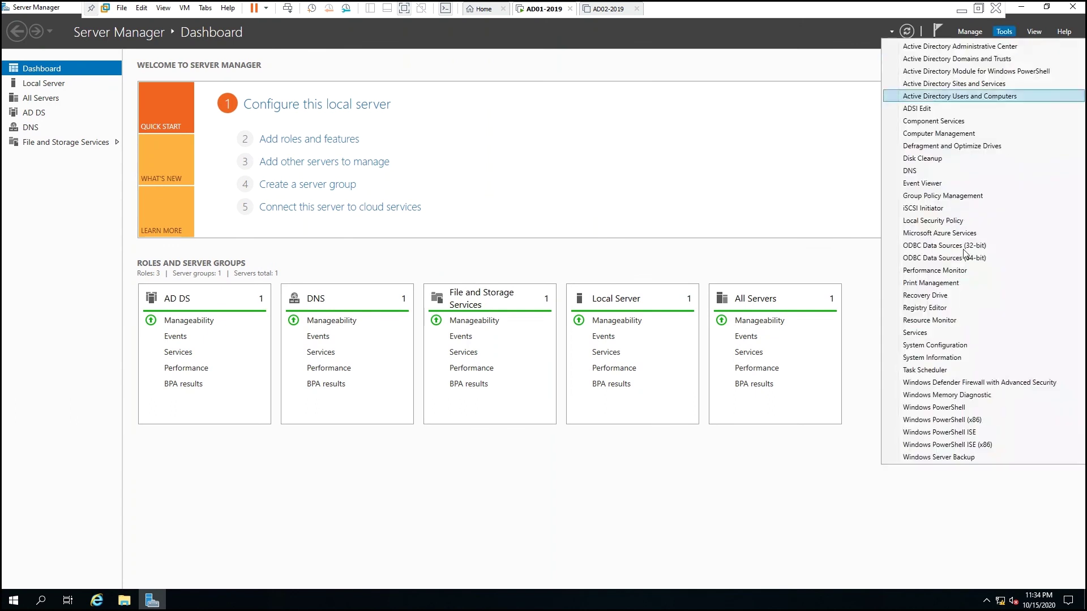
left_click(918, 171)
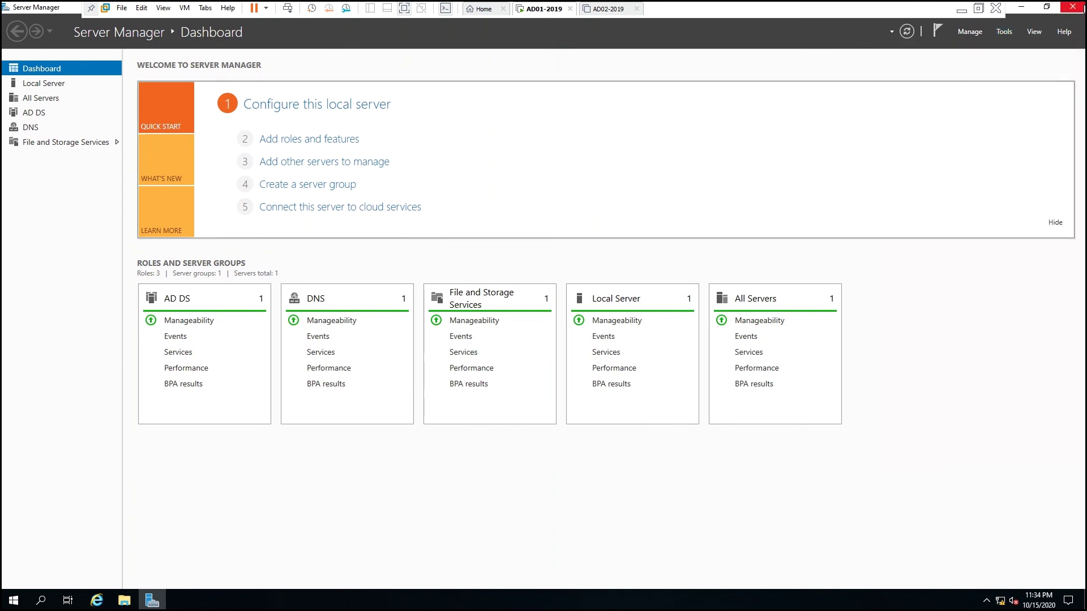
left_click(1073, 7)
right_click(467, 73)
left_click(492, 108)
right_click(521, 94)
left_click(549, 129)
right_click(550, 131)
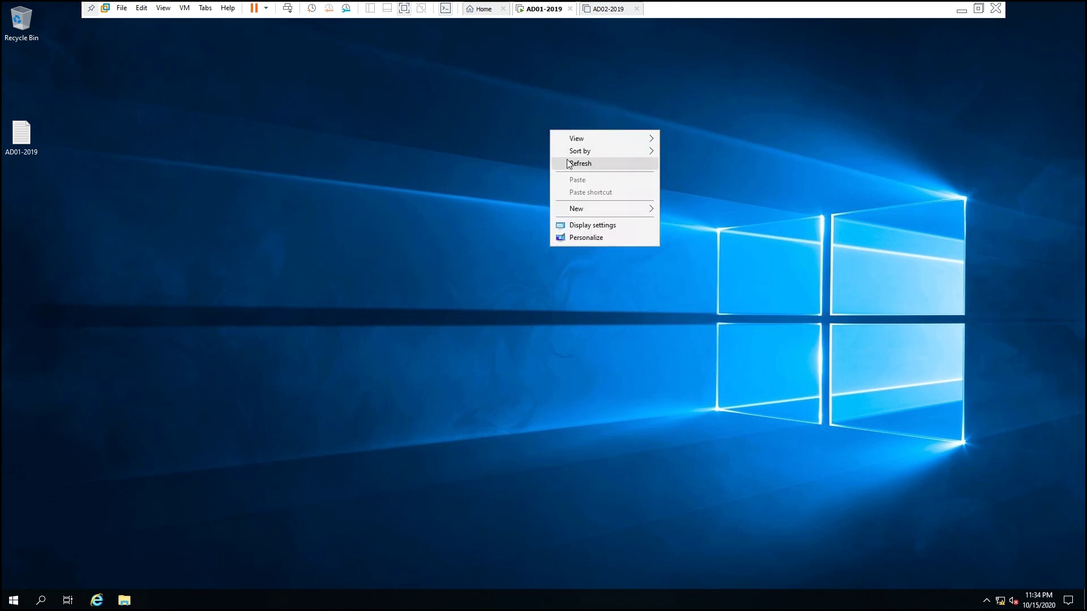
left_click(566, 162)
right_click(484, 98)
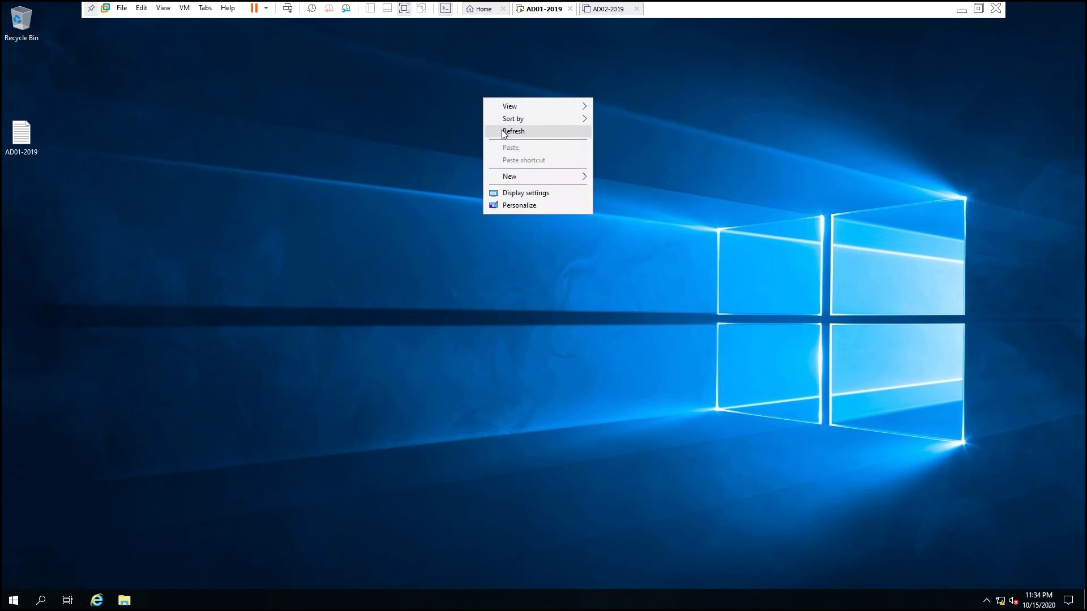
left_click(501, 132)
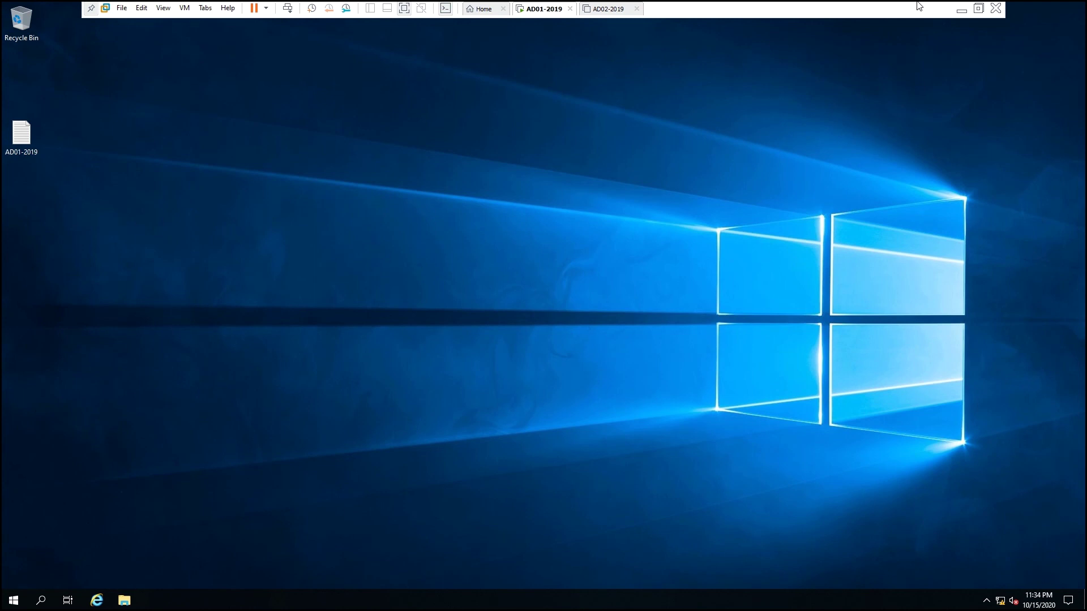
Leave the full-screen view, cancel closing VMware Workstation so AD01-2019 keeps running, and minimize the VMware Workstation window.
left_click(990, 11)
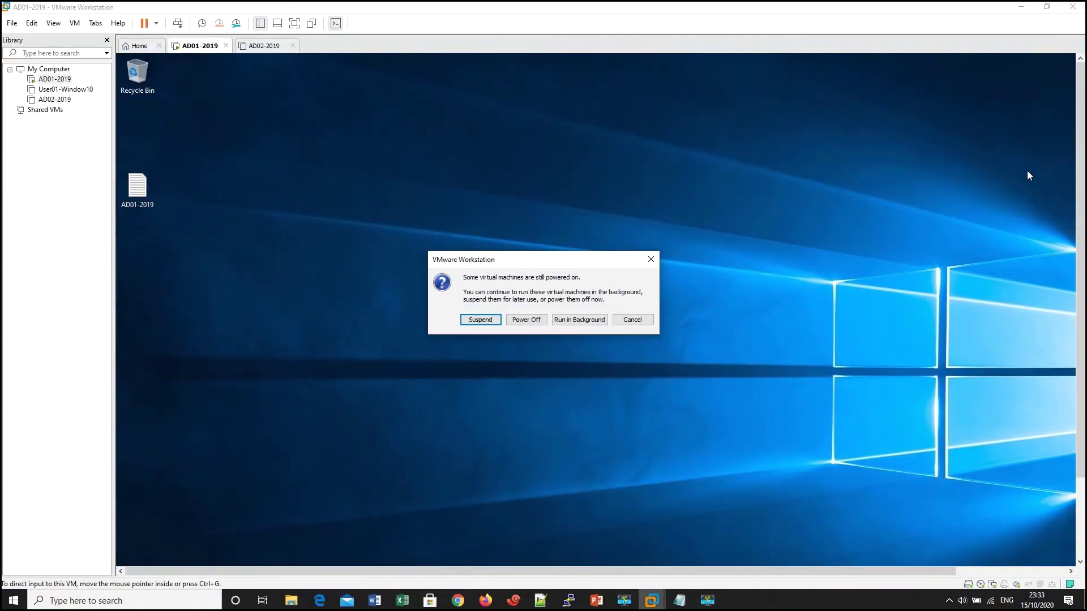
left_click(632, 322)
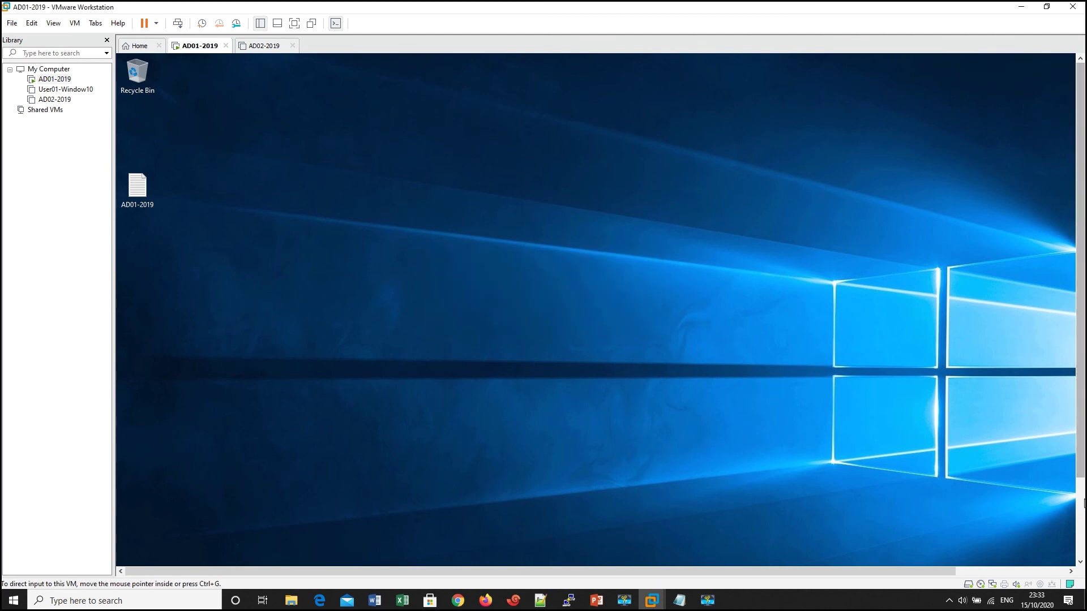
left_click(1023, 8)
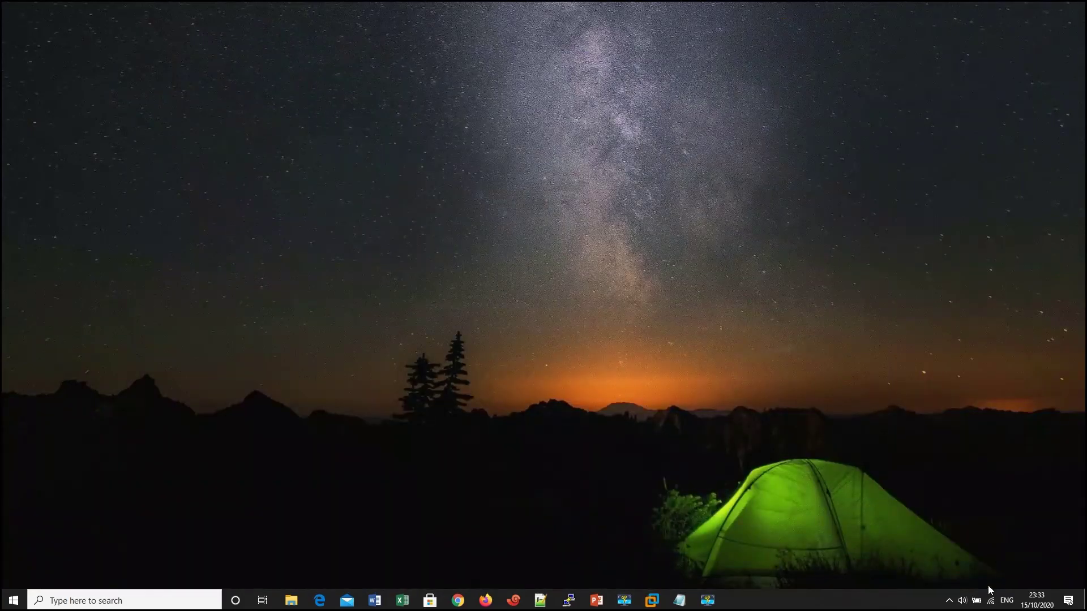
left_click(950, 601)
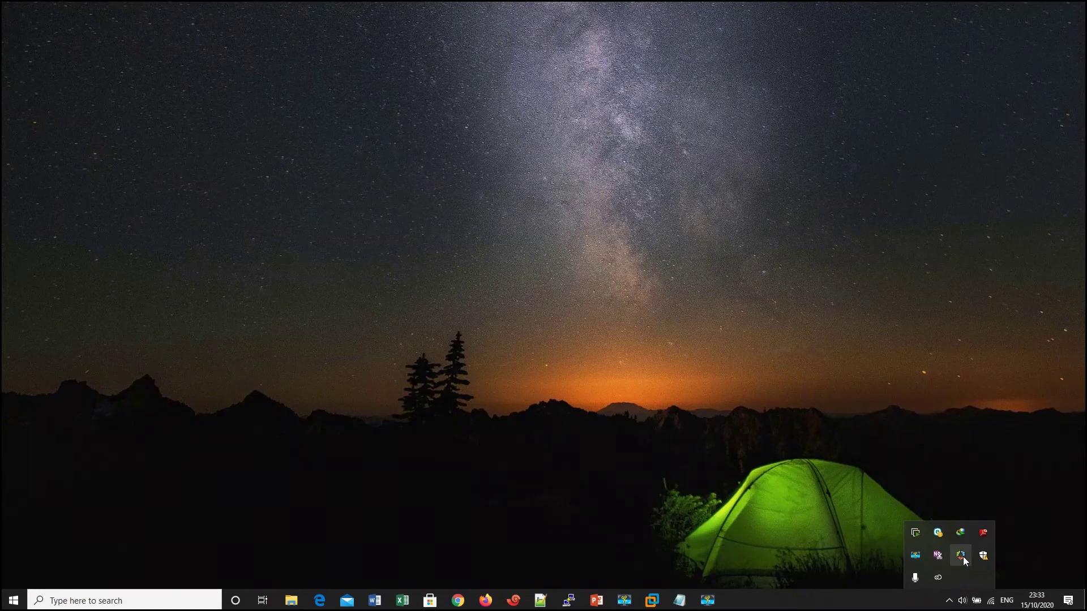